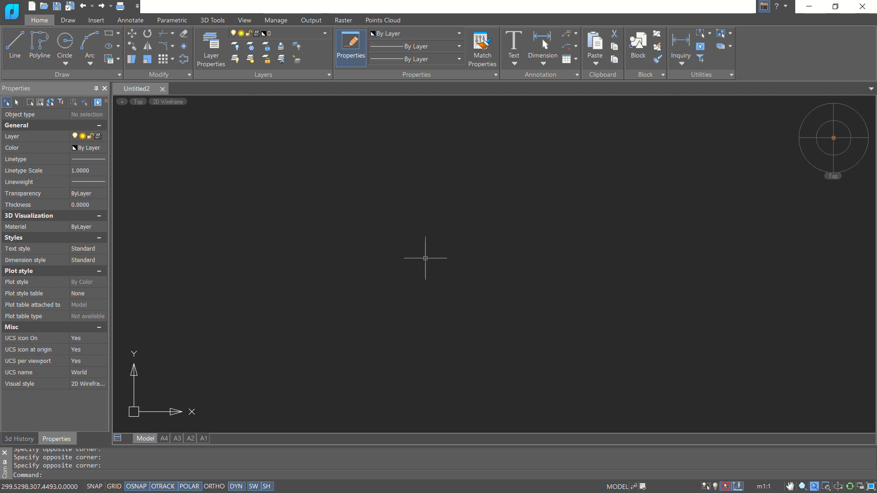
# Draw concentric circles of radius 50 and 45 at a common centre
pyautogui.write('c')
pyautogui.press('Return')
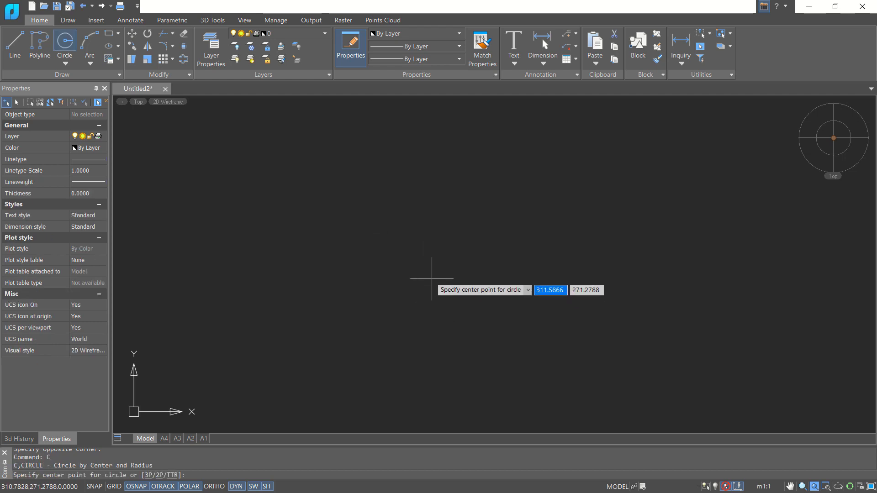
pyautogui.click(432, 279)
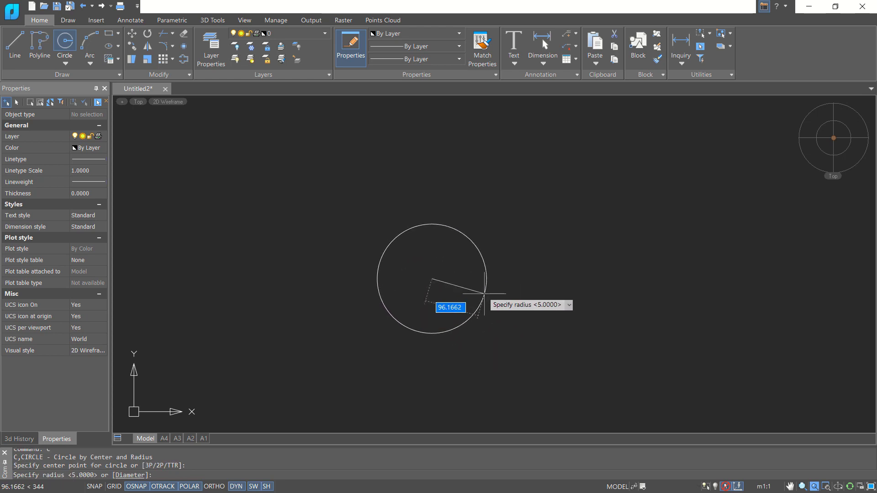
pyautogui.write('50')
pyautogui.press('Return')
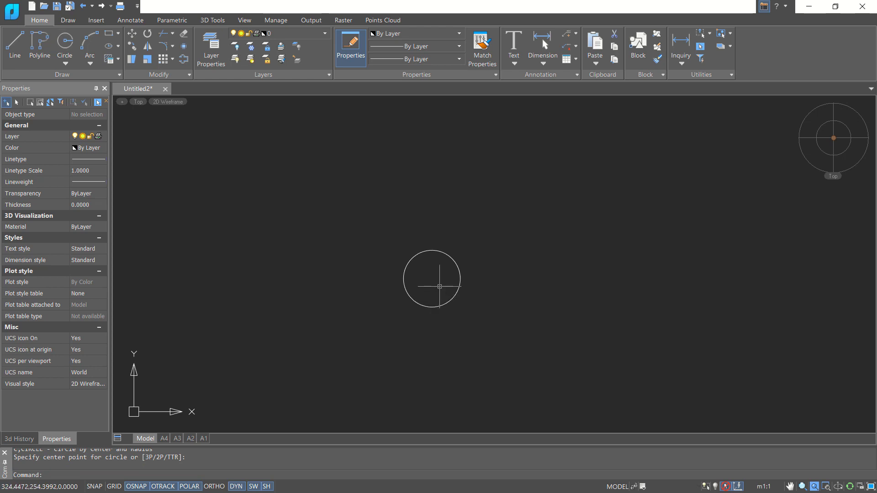
pyautogui.scroll(3, 439, 287)
pyautogui.press('Return')
pyautogui.click(423, 269)
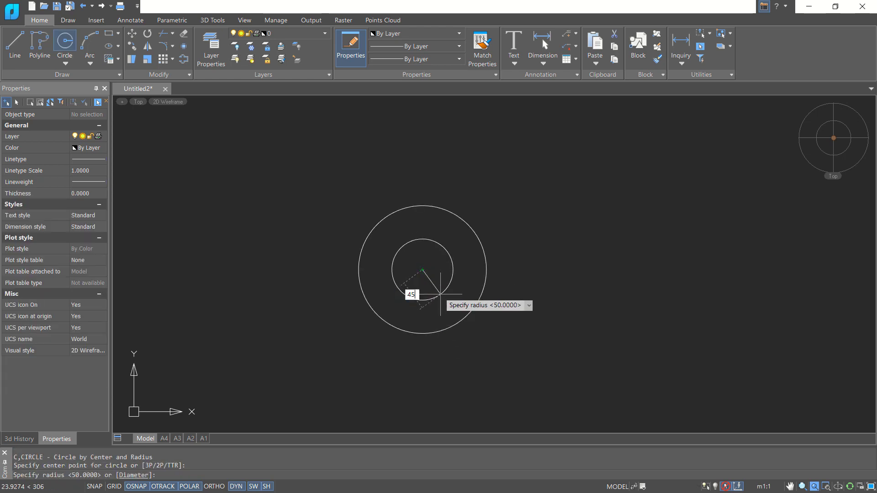
pyautogui.press('Return')
pyautogui.press('Return')
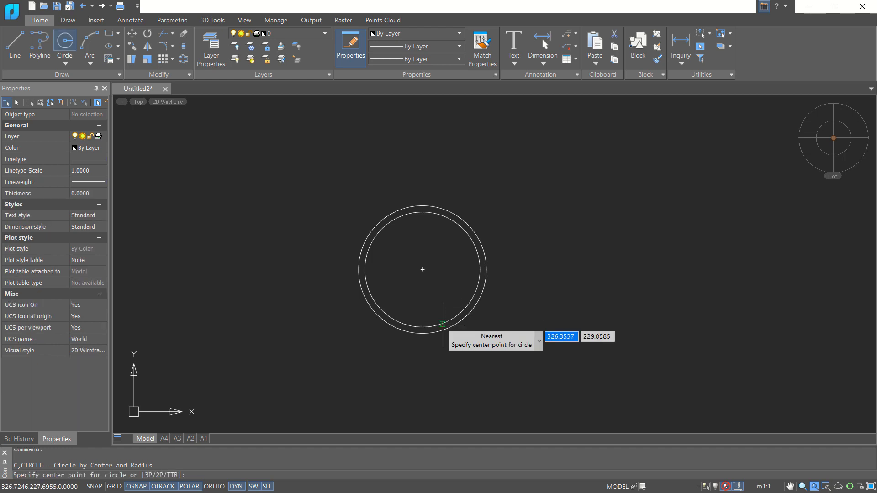
# Add circles of radius 25 and 30 on the same centre
pyautogui.click(424, 269)
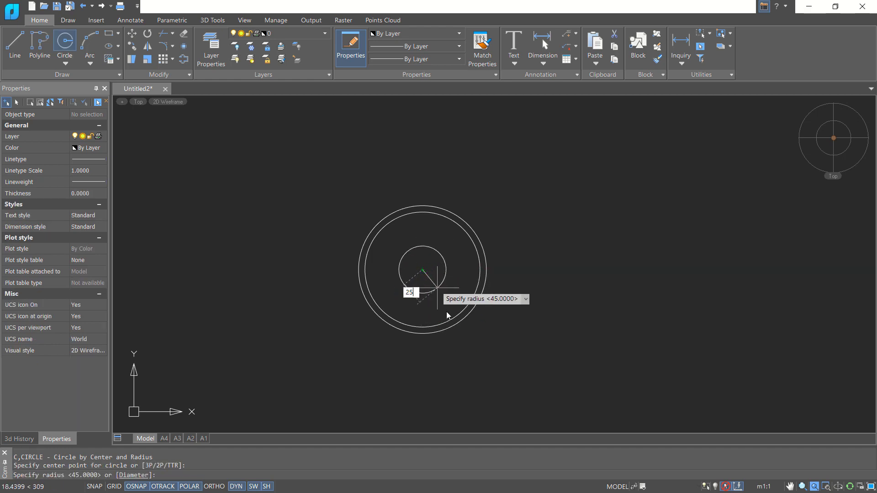
pyautogui.write('25')
pyautogui.press('Return')
pyautogui.press('Return')
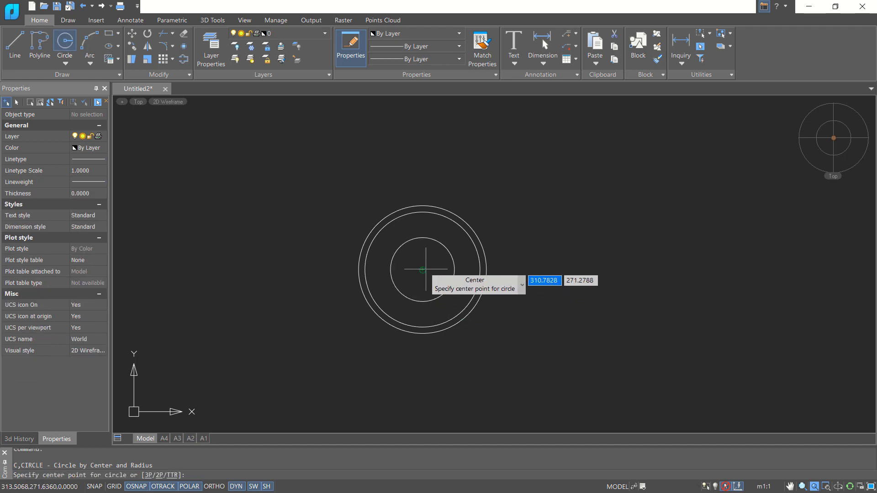
pyautogui.click(424, 269)
pyautogui.press('Return')
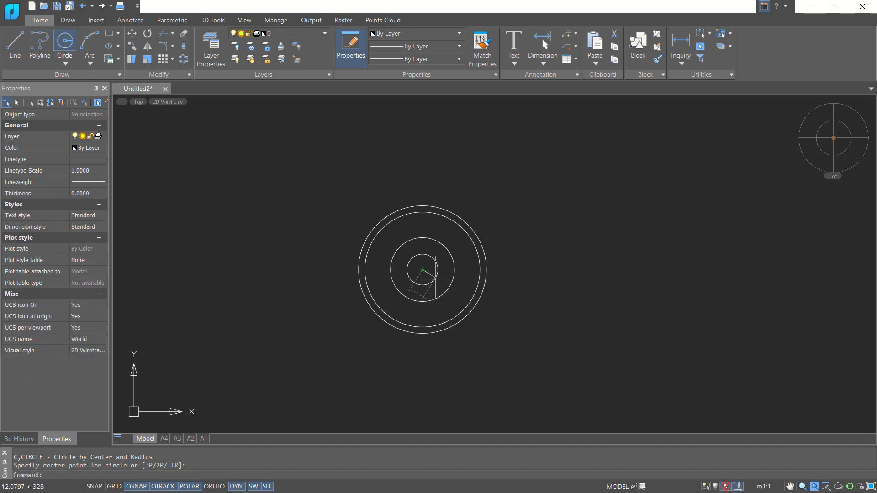
pyautogui.scroll(3, 417, 305)
pyautogui.scroll(1, 417, 305)
pyautogui.scroll(-1, 431, 261)
pyautogui.rightClick(434, 270)
pyautogui.press('Escape')
# Start a line at the bottom quadrant of the radius-30 circle
pyautogui.write('l')
pyautogui.press('Return')
pyautogui.click(424, 297)
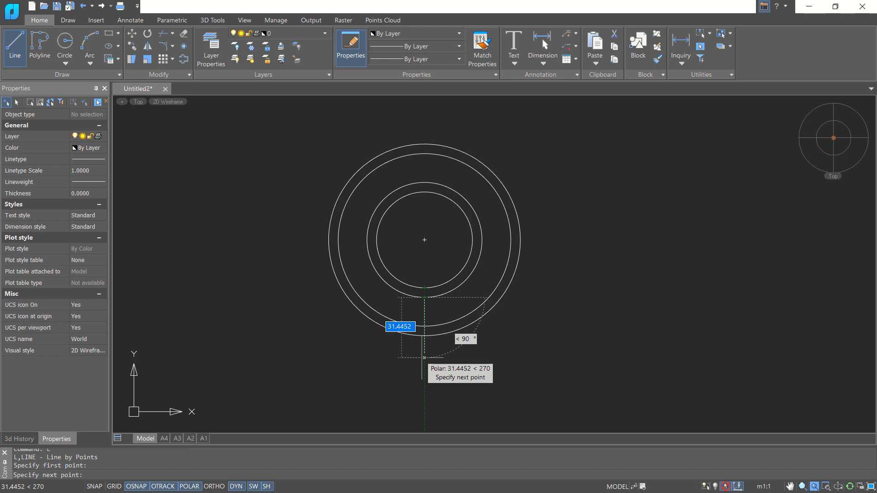
# Finish the 25-long vertical line and move it 8 units to the right
pyautogui.press('Return')
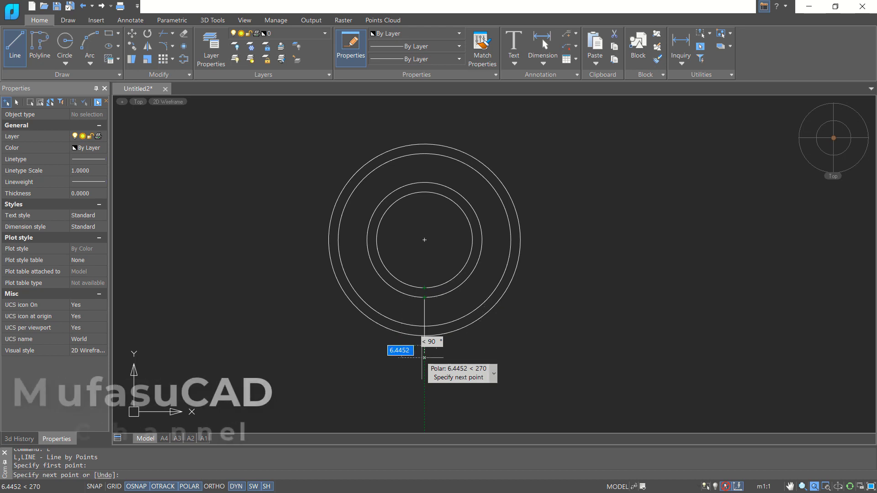
pyautogui.press('Escape')
pyautogui.press('Escape')
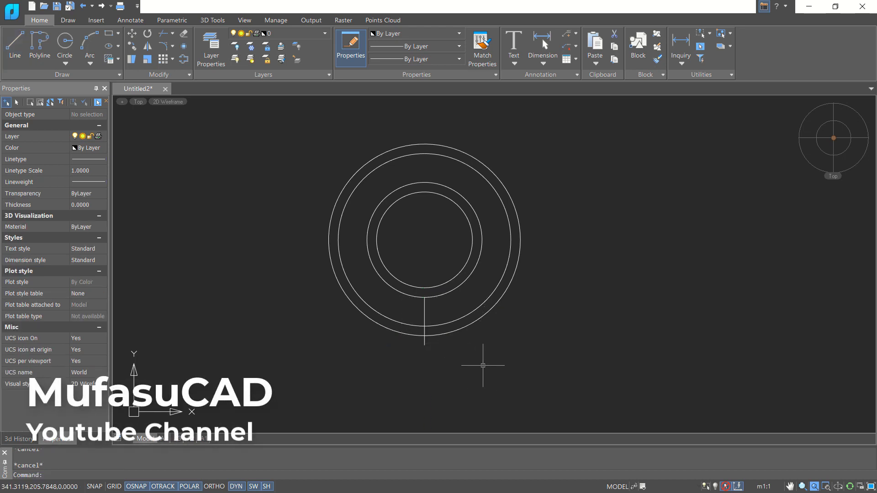
pyautogui.write('m')
pyautogui.press('Return')
pyautogui.click(412, 347)
pyautogui.click(448, 368)
pyautogui.press('Return')
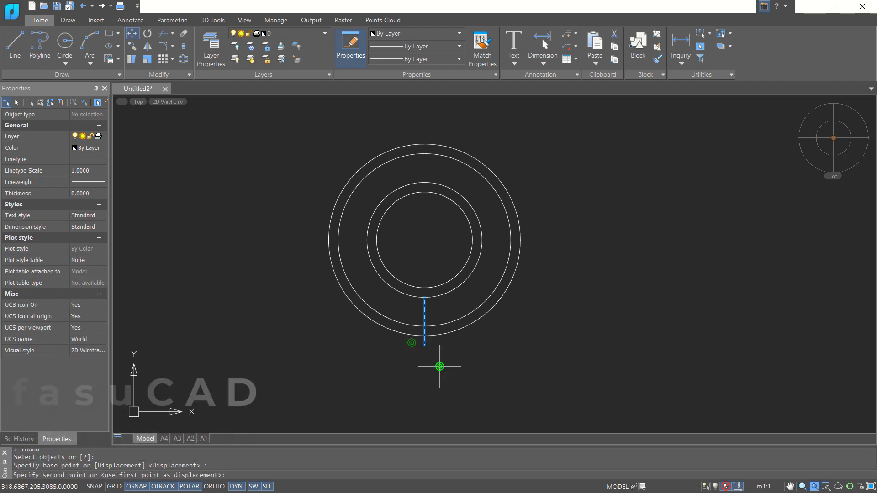
pyautogui.click(440, 367)
pyautogui.write('8')
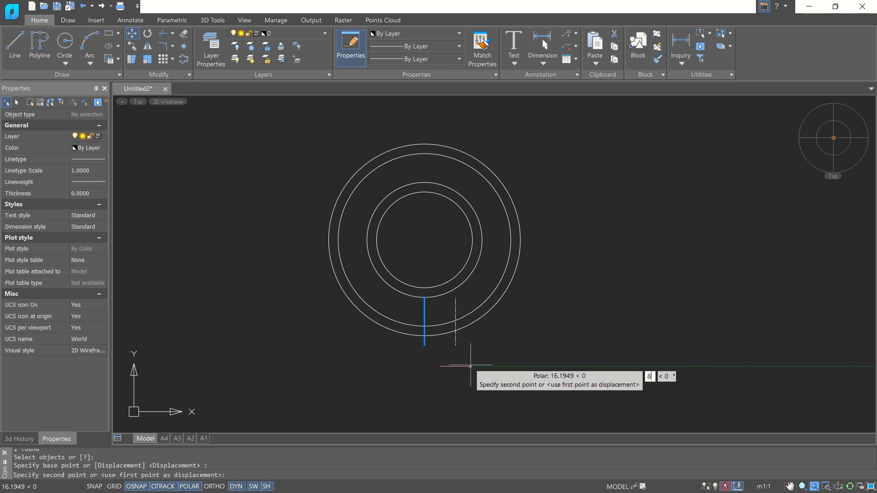
pyautogui.press('Return')
# Mirror the line about the vertical centre axis, keeping the original
pyautogui.write('mi')
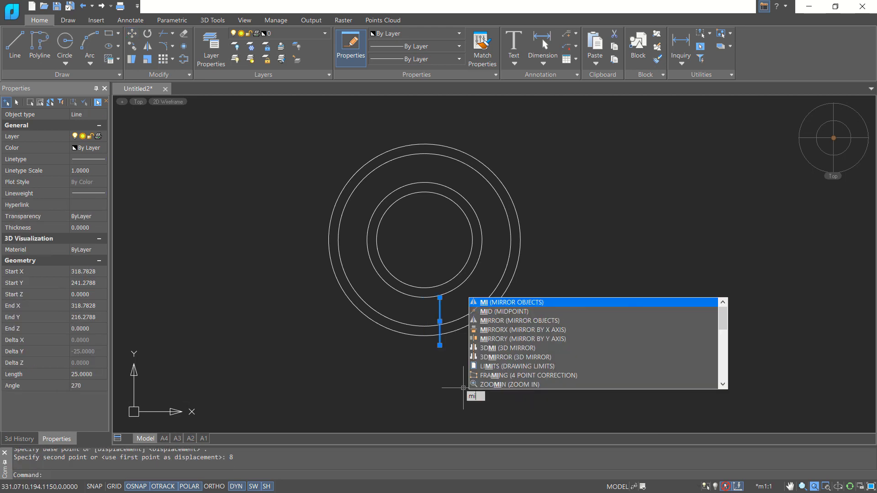
pyautogui.press('Return')
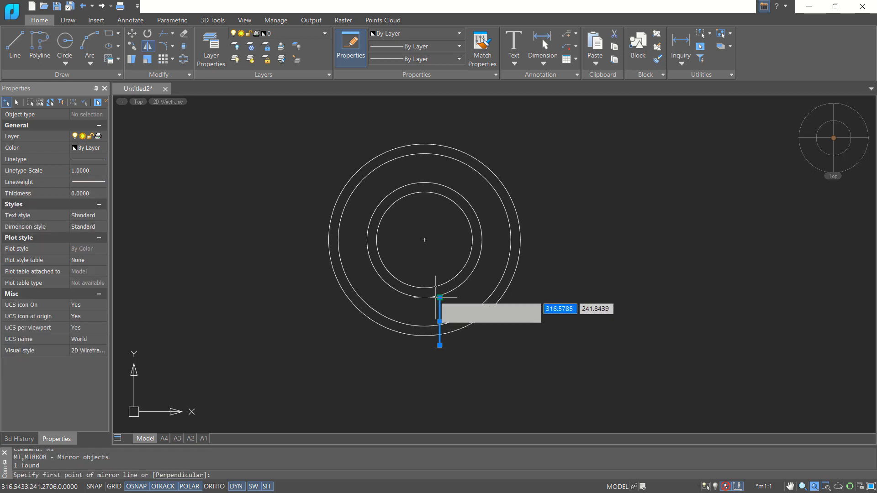
pyautogui.click(424, 240)
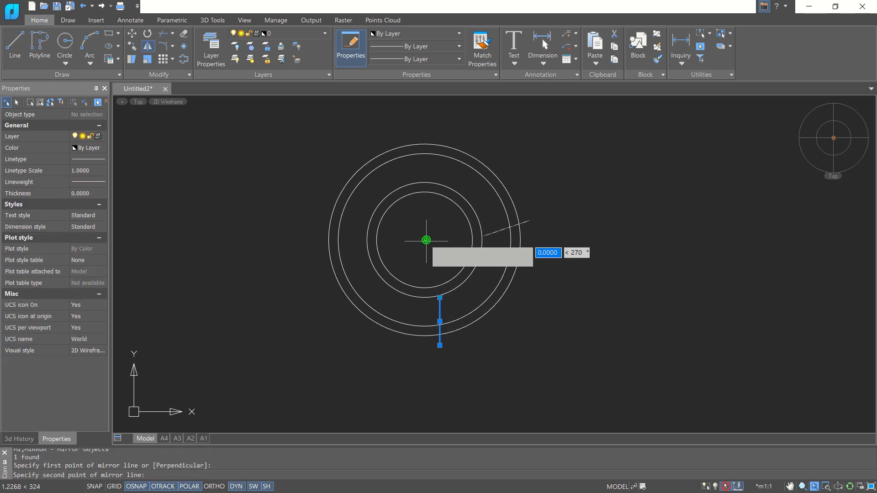
pyautogui.click(425, 312)
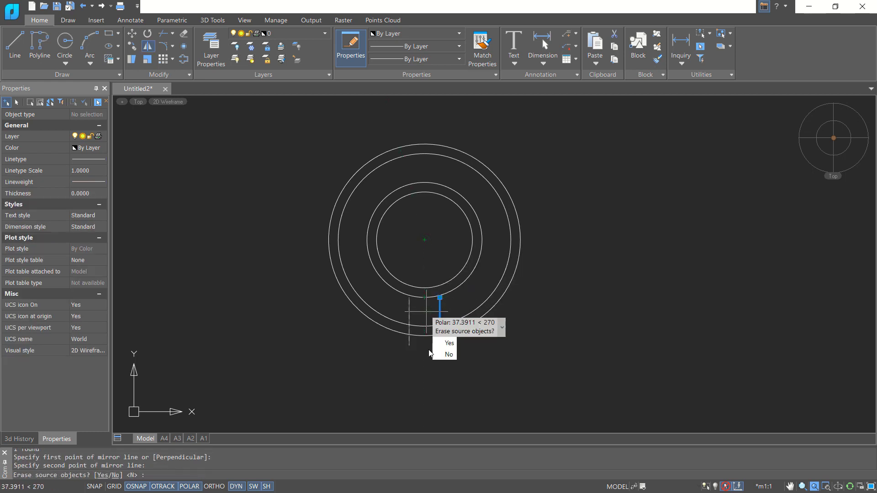
pyautogui.press('Down')
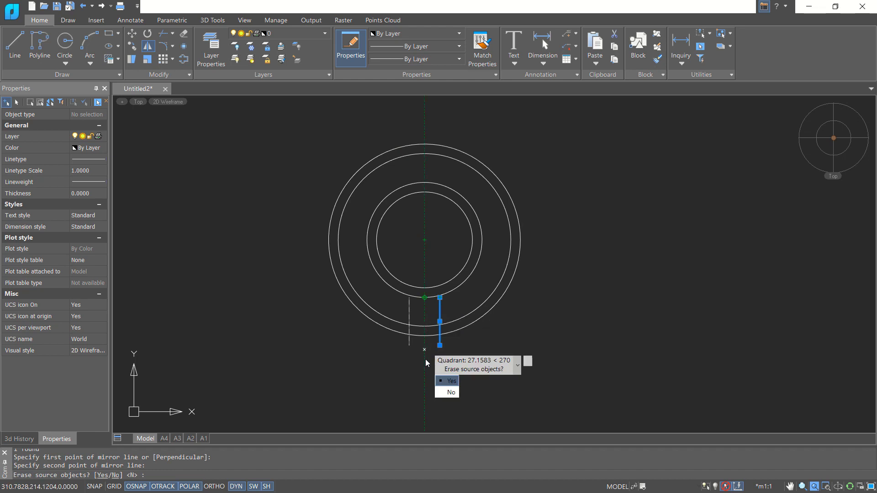
pyautogui.click(445, 393)
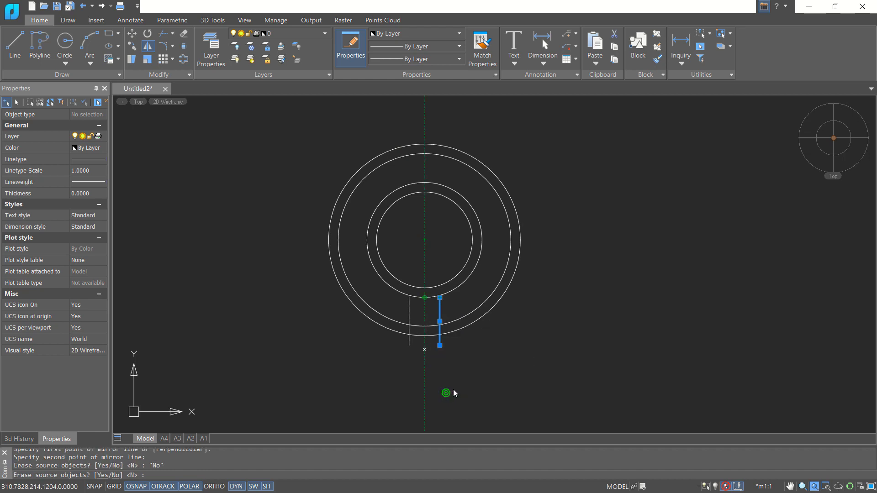
pyautogui.press('Escape')
pyautogui.scroll(4, 435, 327)
# Extend both vertical lines up to the radius-30 circle
pyautogui.write('tr')
pyautogui.press('Return')
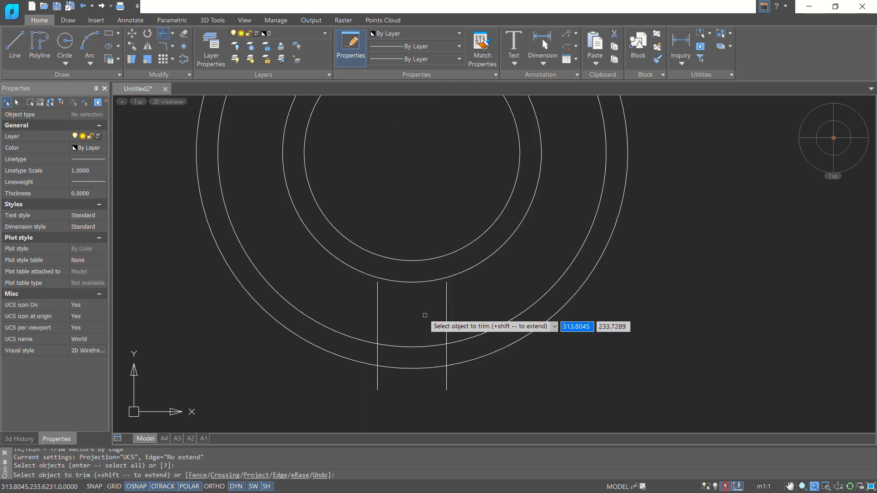
pyautogui.keyDown('shift'); pyautogui.click(446, 289); pyautogui.keyUp('shift')
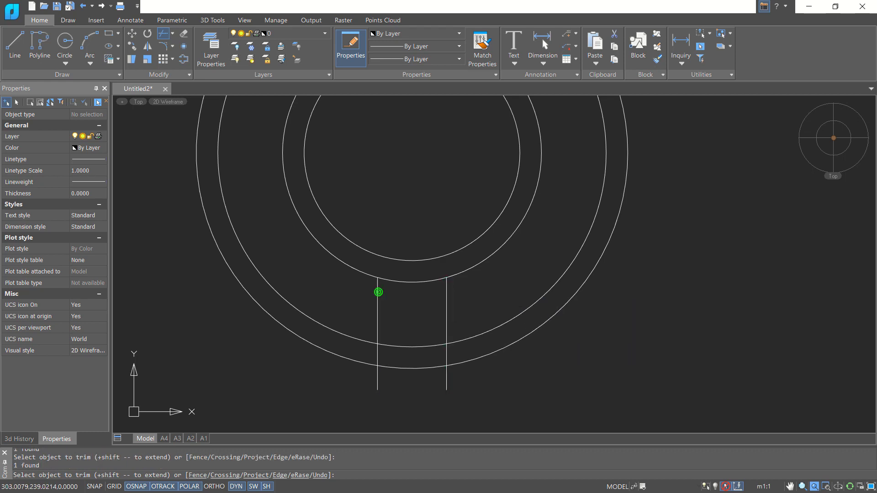
pyautogui.keyDown('shift'); pyautogui.click(378, 294); pyautogui.keyUp('shift')
pyautogui.press('Return')
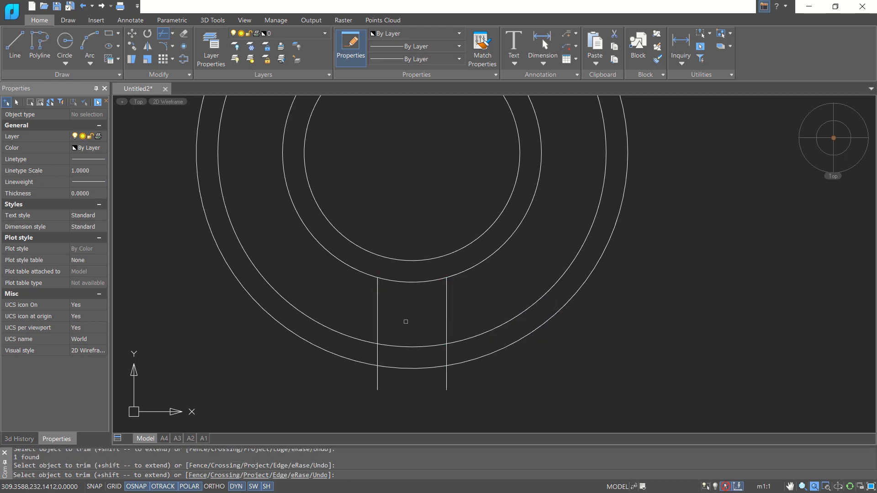
# Draw a line joining the bottom ends of the two vertical lines
pyautogui.write('l')
pyautogui.press('Return')
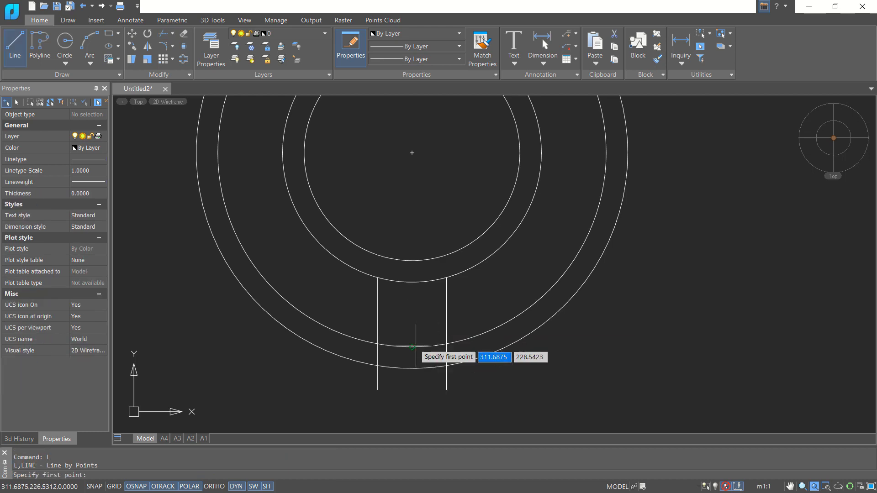
pyautogui.click(378, 390)
pyautogui.click(446, 390)
pyautogui.press('Return')
pyautogui.scroll(-2, 504, 379)
pyautogui.moveTo(504, 380); pyautogui.dragTo(483, 361, button='middle')
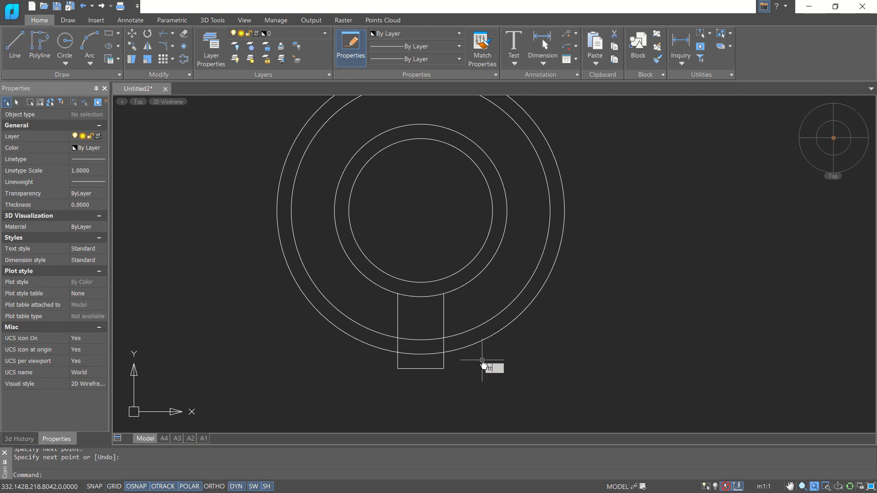
# Trim the radius-30 circle back to the short arc atop the tab
pyautogui.write('tr')
pyautogui.press('Return')
pyautogui.press('Return')
pyautogui.click(474, 280)
pyautogui.press('Return')
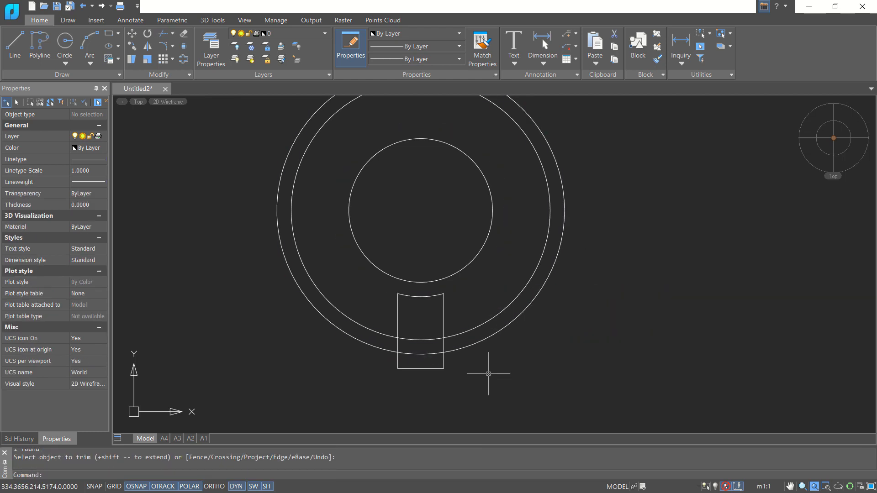
# Join the tab's four edges into one closed polyline
pyautogui.write('j')
pyautogui.press('Return')
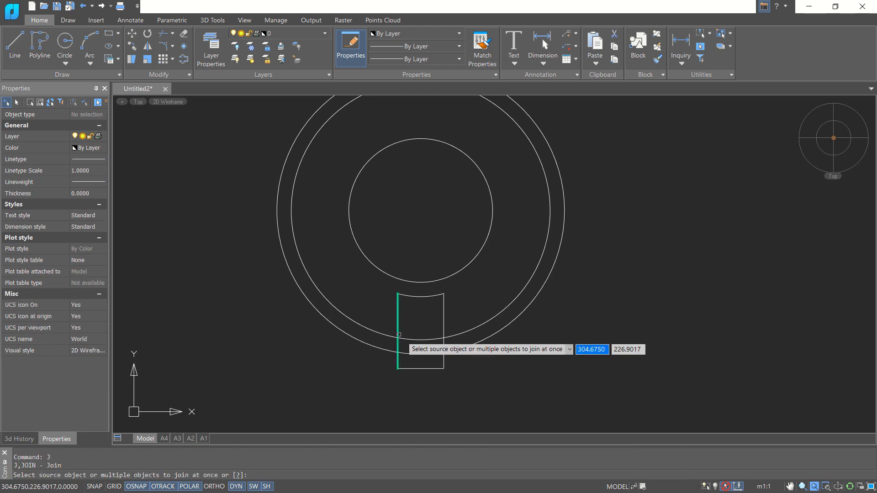
pyautogui.click(373, 288)
pyautogui.click(462, 377)
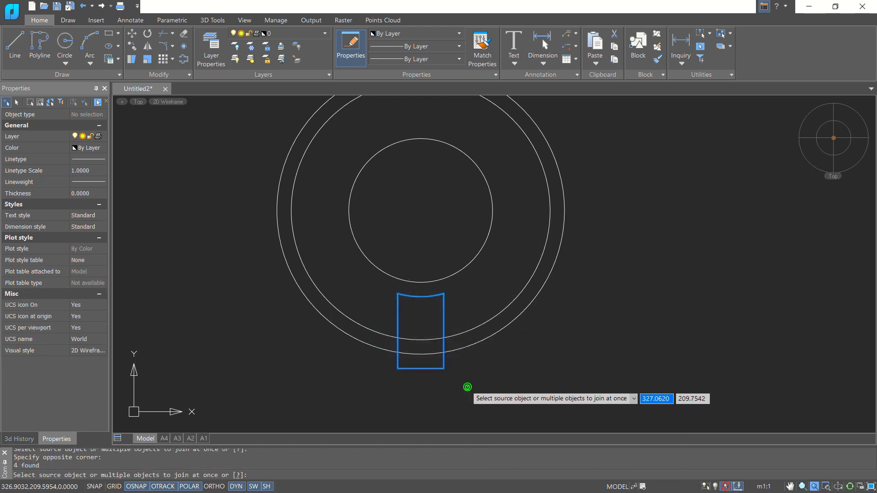
pyautogui.press('Return')
pyautogui.click(432, 367)
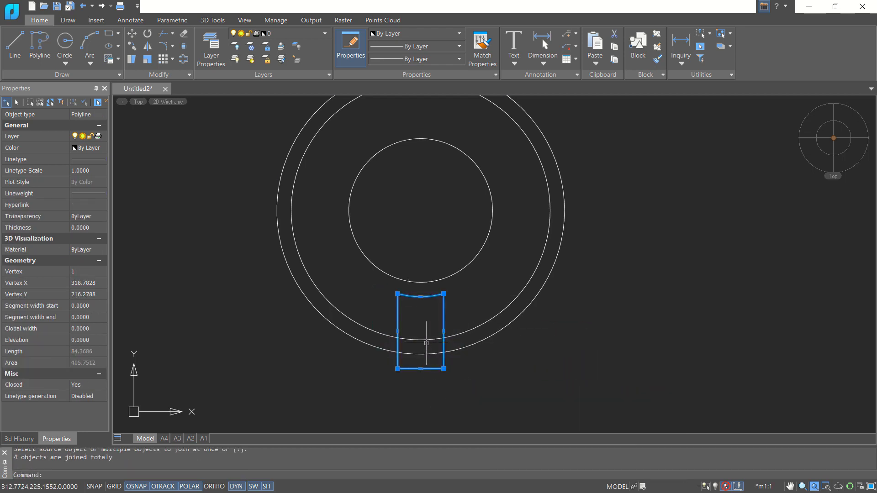
pyautogui.press('Escape')
# Add a radius-30 circle at the shared centre
pyautogui.write('c')
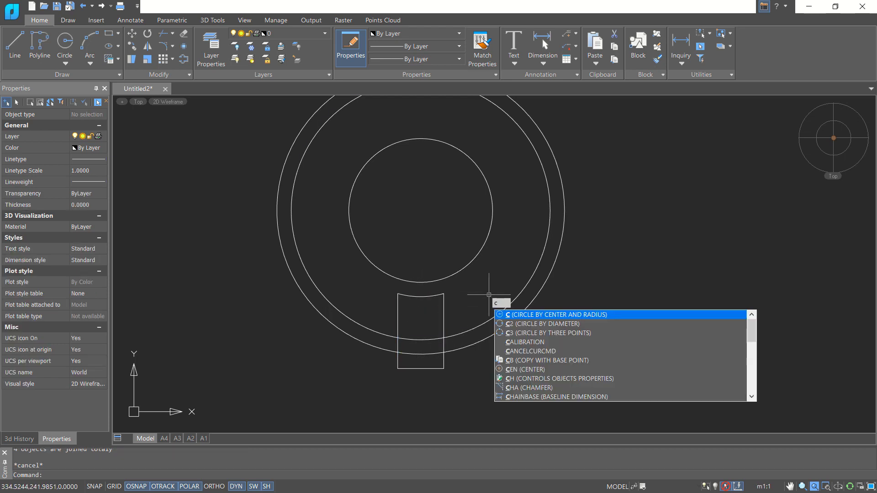
pyautogui.press('Return')
pyautogui.click(420, 211)
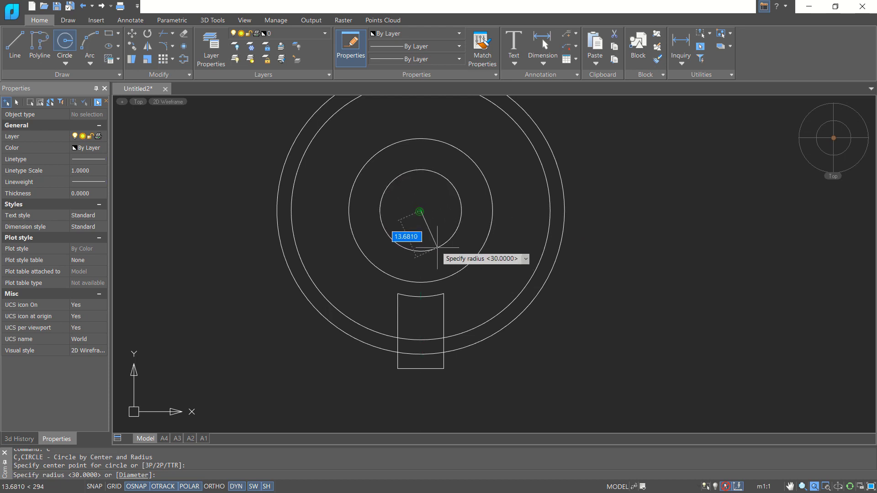
pyautogui.write('30')
pyautogui.press('Return')
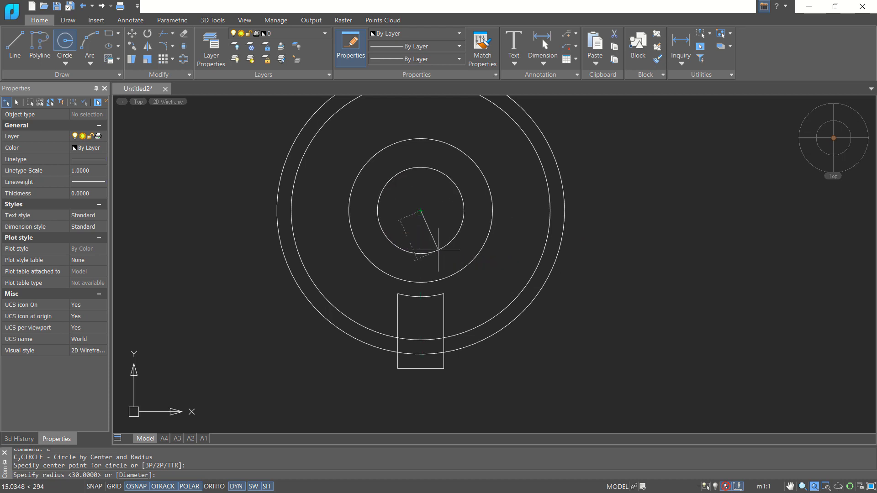
pyautogui.scroll(-4, 489, 304)
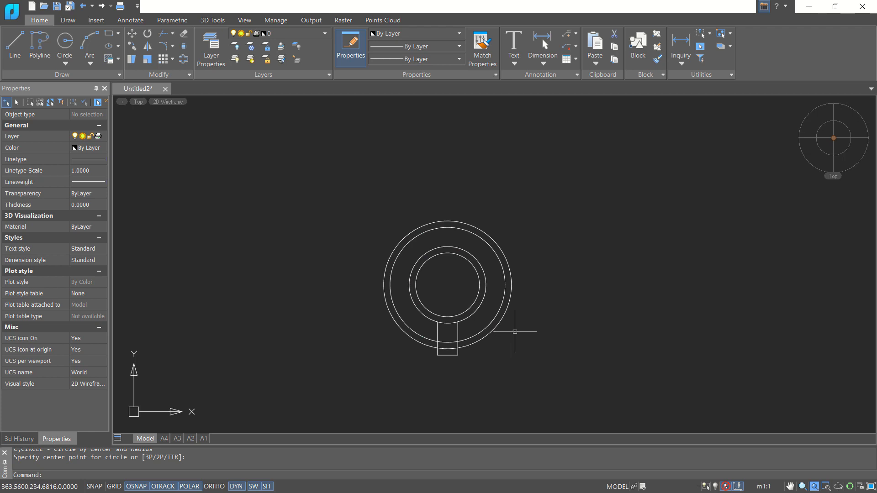
pyautogui.moveTo(494, 349)
pyautogui.keyDown('shift'); pyautogui.mouseDown(button='middle')
pyautogui.moveTo(570, 252)
pyautogui.moveTo(539, 226)
pyautogui.moveTo(577, 239)
pyautogui.mouseUp(button='middle'); pyautogui.keyUp('shift')
pyautogui.scroll(2, 456, 283)
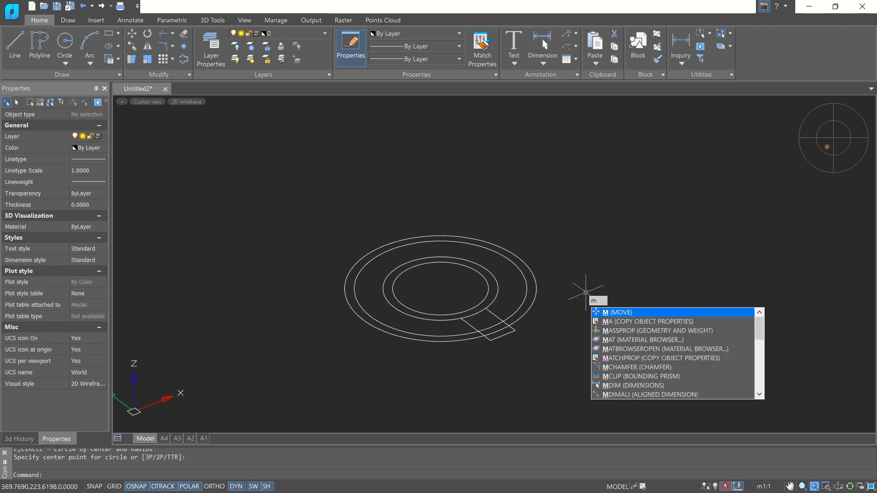
# Move the inner circles and tab outline 130 units up along Z
pyautogui.press('BackSpace')
pyautogui.write('m')
pyautogui.press('Return')
pyautogui.click(505, 285)
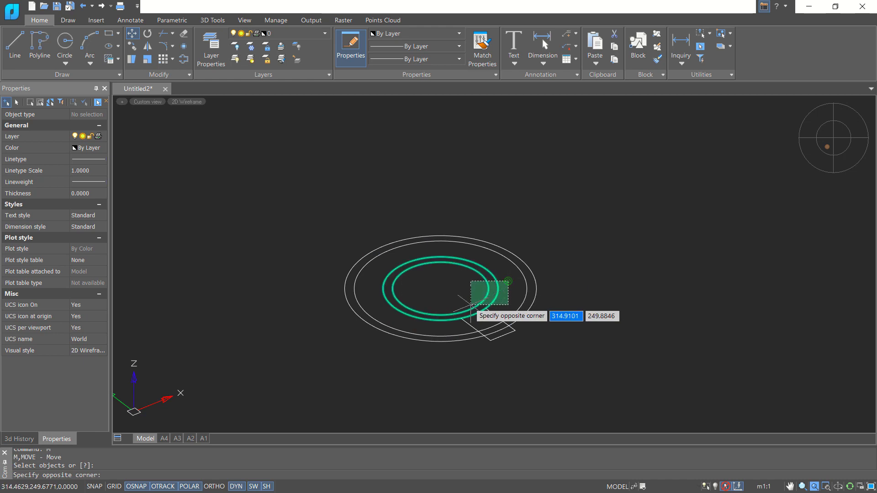
pyautogui.click(463, 321)
pyautogui.press('Return')
pyautogui.click(591, 305)
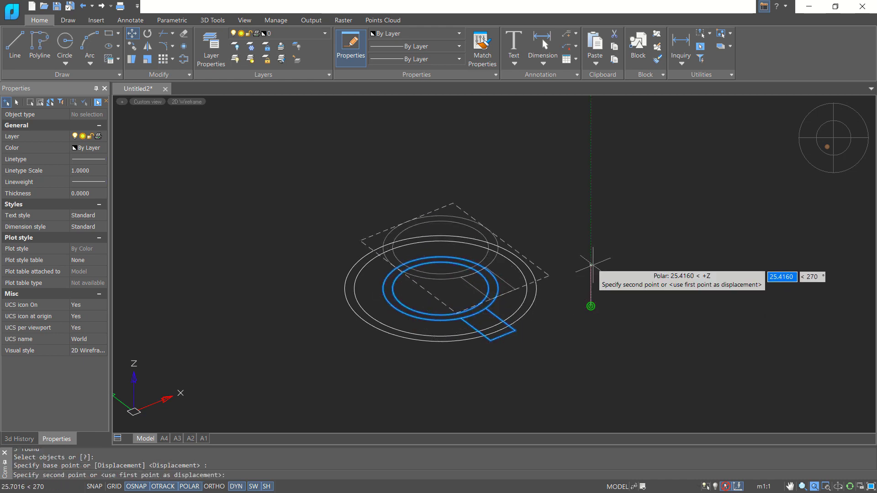
pyautogui.write('130')
pyautogui.press('Return')
pyautogui.scroll(-2, 593, 267)
pyautogui.press('Escape')
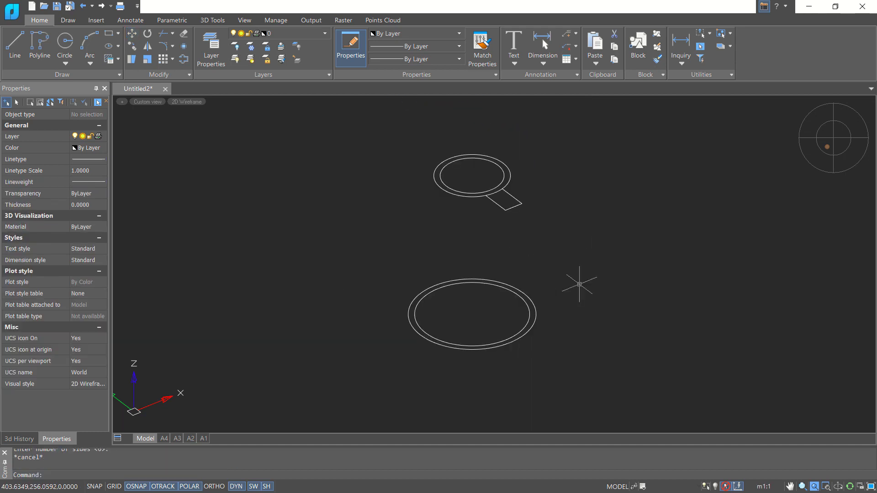
# Draw a hexagon inscribed in radius 70, centred on the lower circles
pyautogui.write('poly')
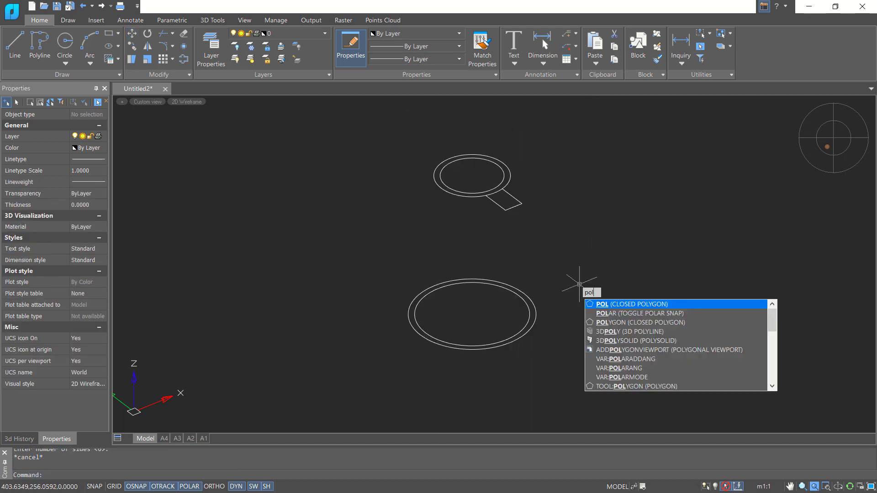
pyautogui.press('Return')
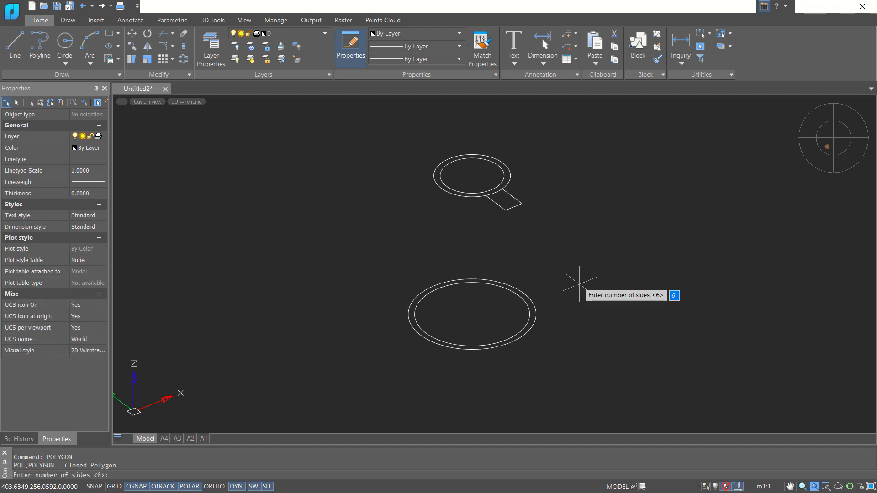
pyautogui.press('Return')
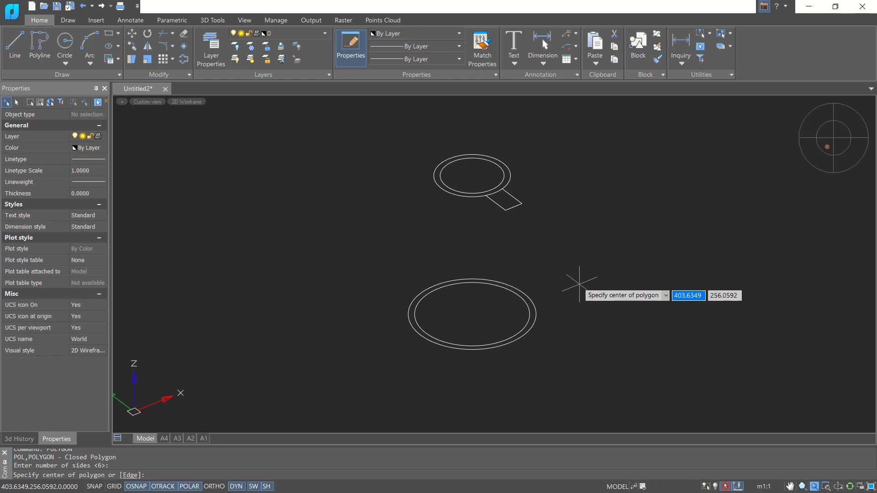
pyautogui.click(472, 313)
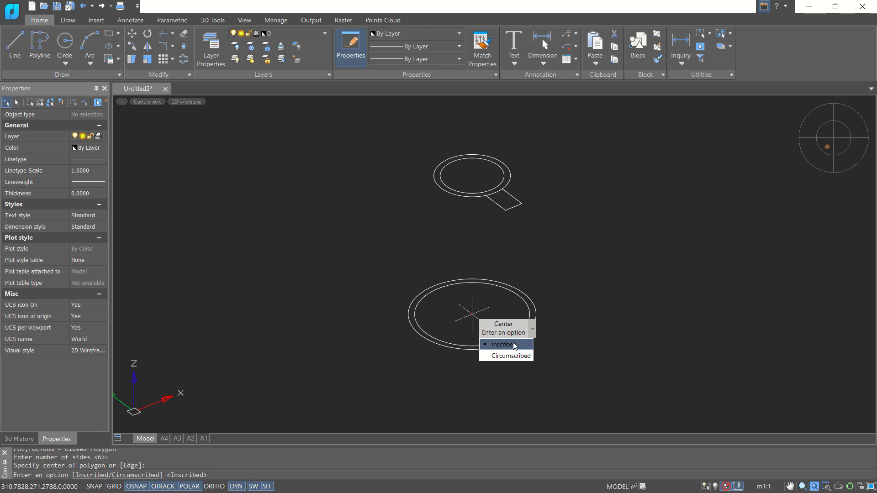
pyautogui.click(515, 346)
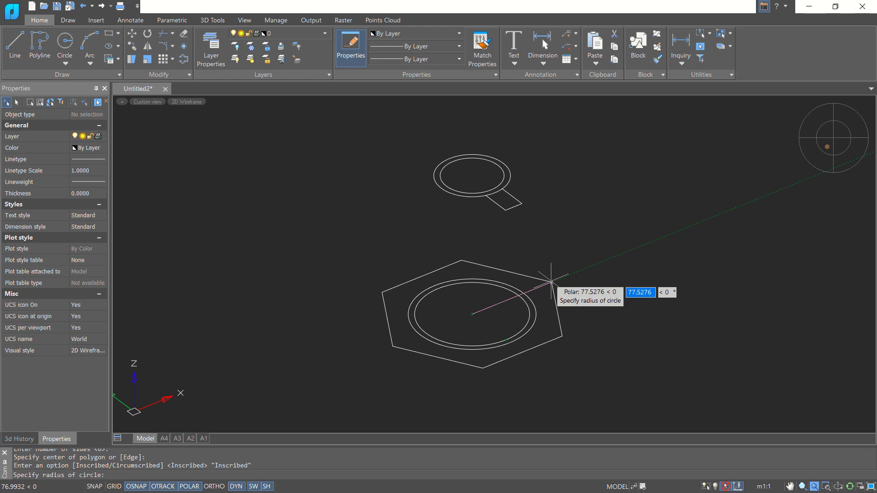
pyautogui.write('70')
pyautogui.press('Return')
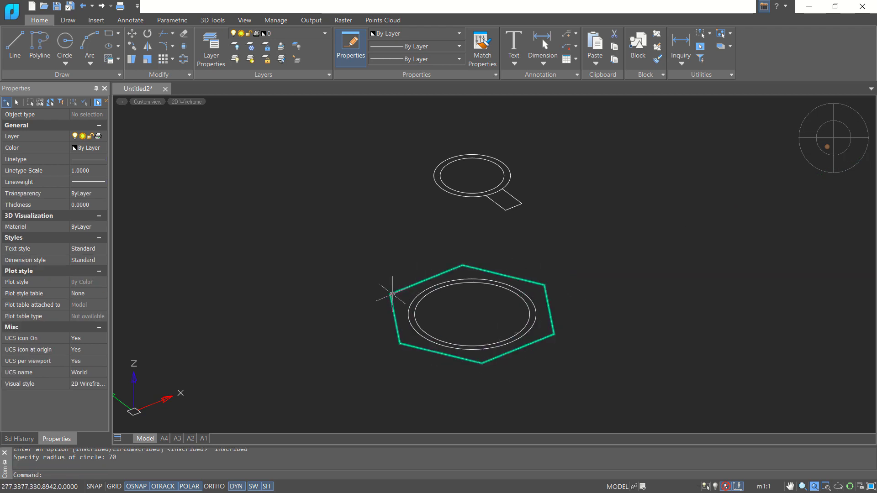
pyautogui.moveTo(583, 262)
pyautogui.mouseDown(button='middle')
pyautogui.moveTo(566, 291)
pyautogui.moveTo(572, 274)
pyautogui.mouseUp(button='middle')
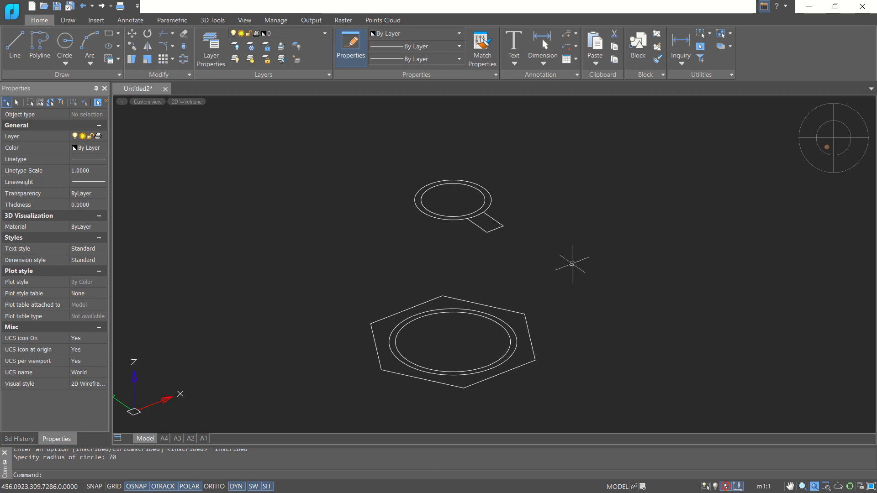
# Loft the upper outer circle down to the lower outer circle
pyautogui.write('ft')
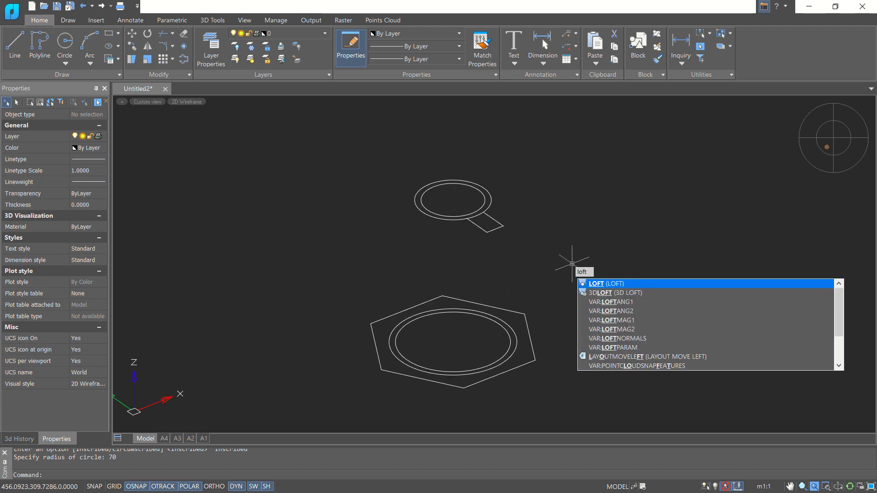
pyautogui.press('Return')
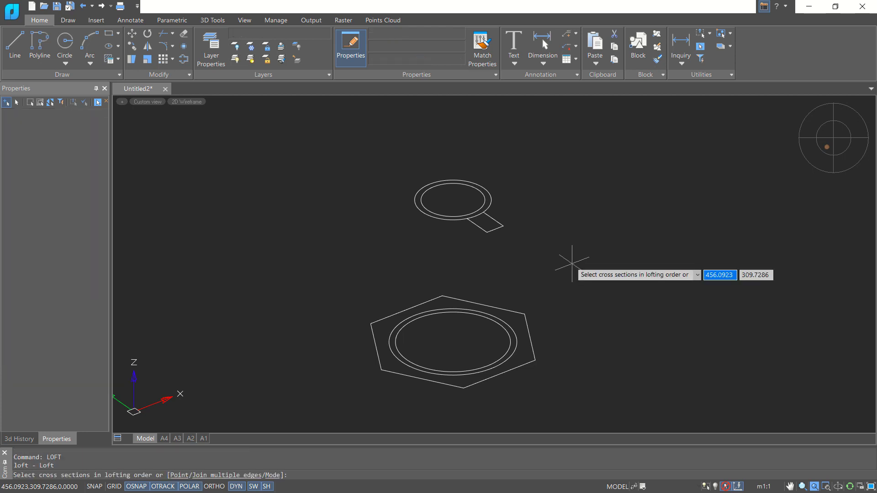
pyautogui.click(490, 198)
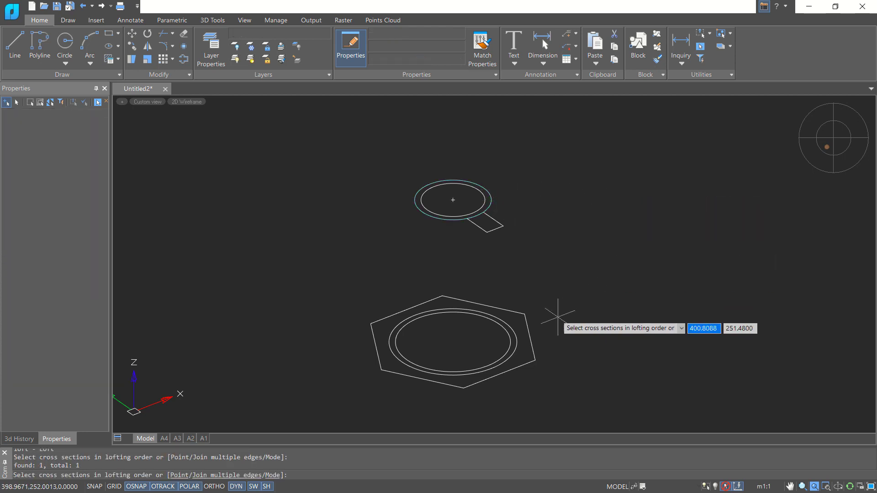
pyautogui.click(516, 332)
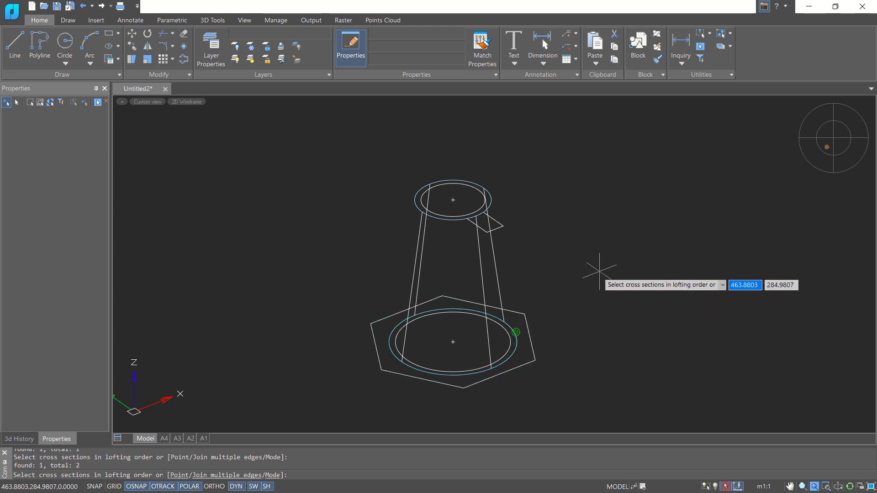
pyautogui.press('Return')
pyautogui.press('Return')
pyautogui.press('Return')
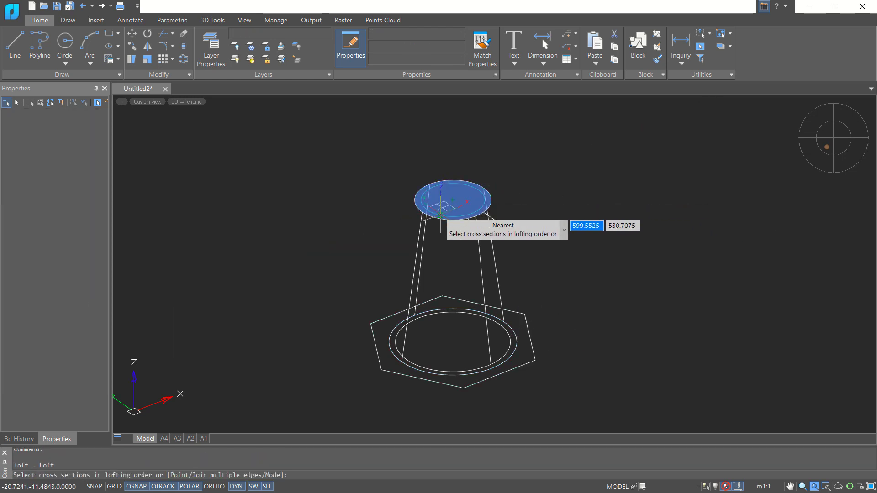
# Loft the upper inner circle down to the lower inner circle
pyautogui.scroll(3, 540, 197)
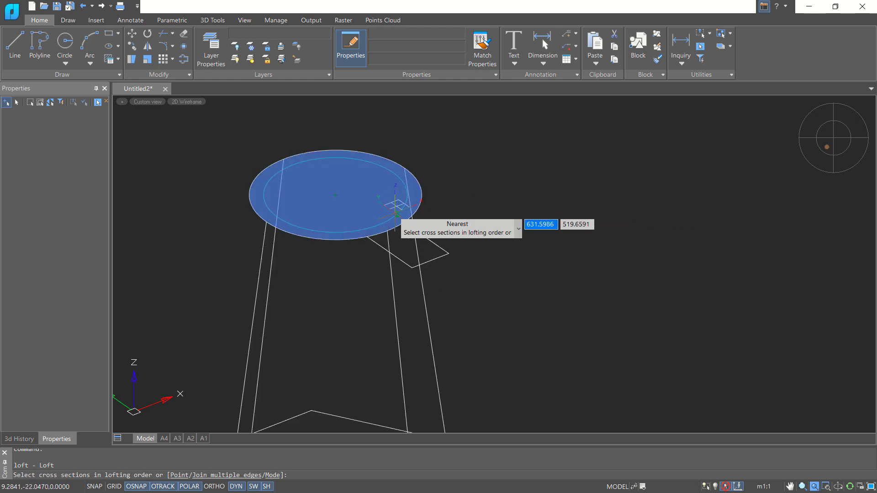
pyautogui.click(398, 214)
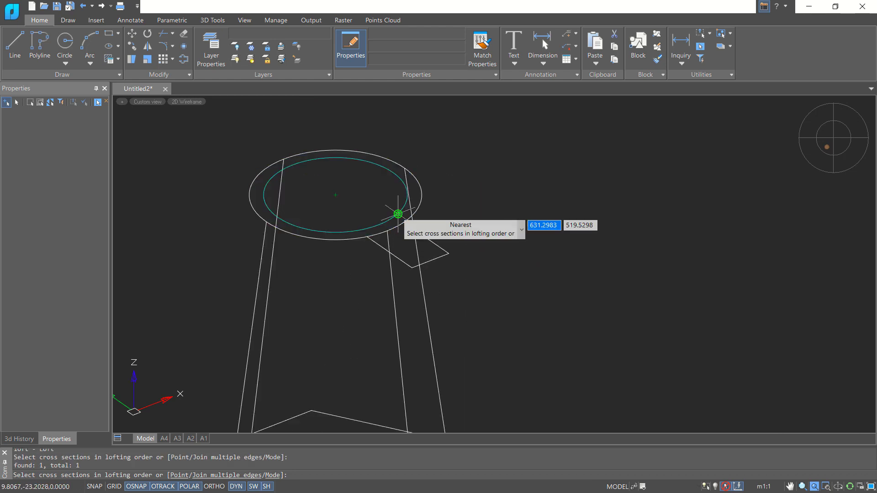
pyautogui.scroll(-3, 526, 219)
pyautogui.click(497, 376)
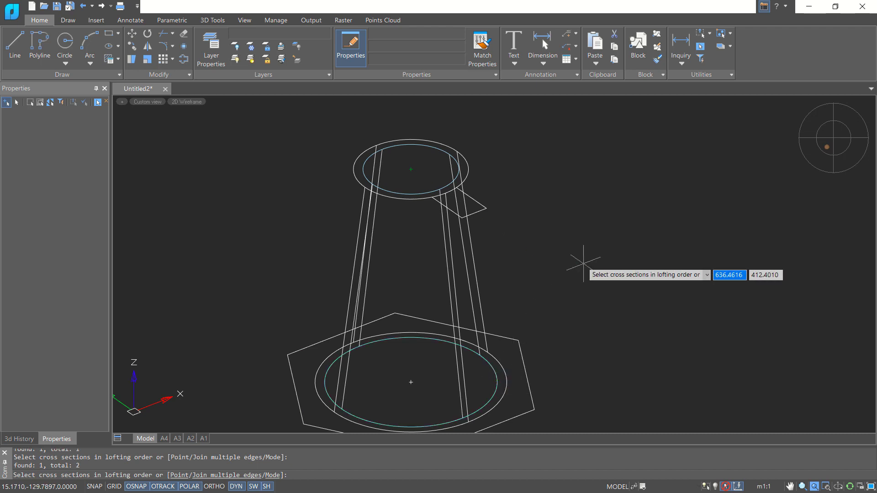
pyautogui.press('Return')
pyautogui.hotkey('ctrl', 'z')
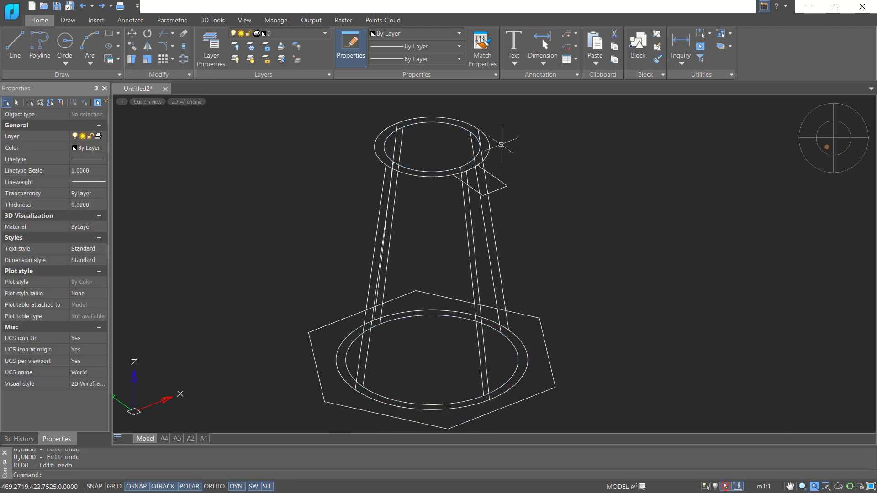
# Switch the visual style to flat shading with edges
pyautogui.click(178, 101)
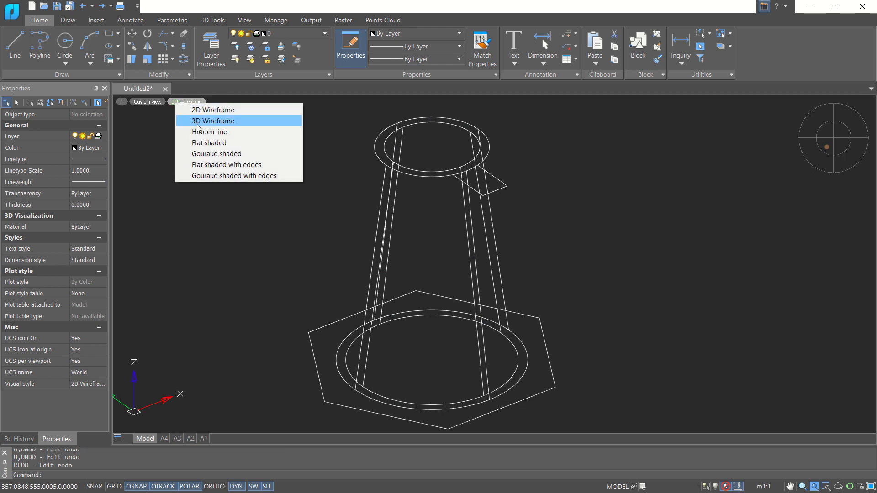
pyautogui.click(231, 165)
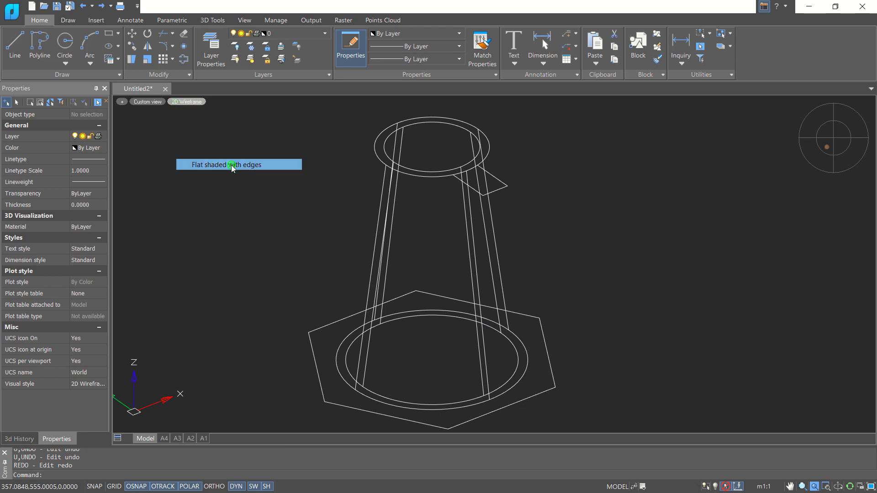
pyautogui.keyDown('shift'); pyautogui.moveTo(580, 259); pyautogui.dragTo(570, 233, button='middle'); pyautogui.keyUp('shift')
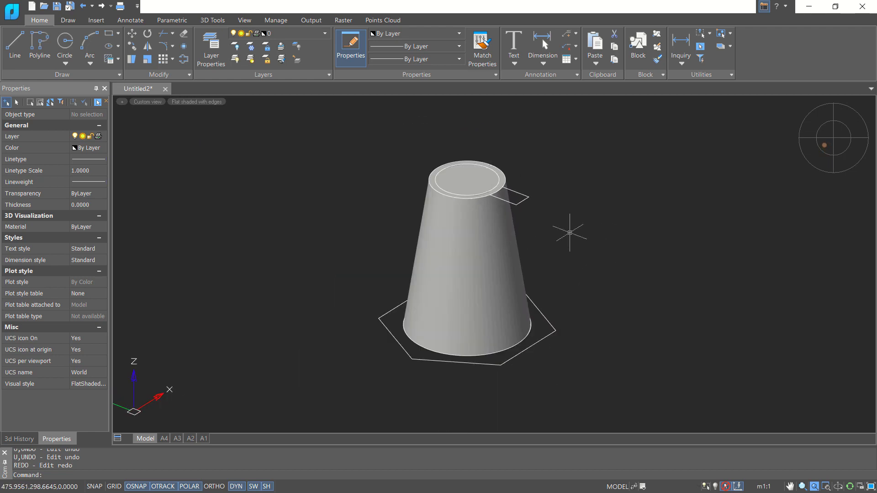
# Extrude the tab rectangle 30 units into a solid box
pyautogui.write('xtr')
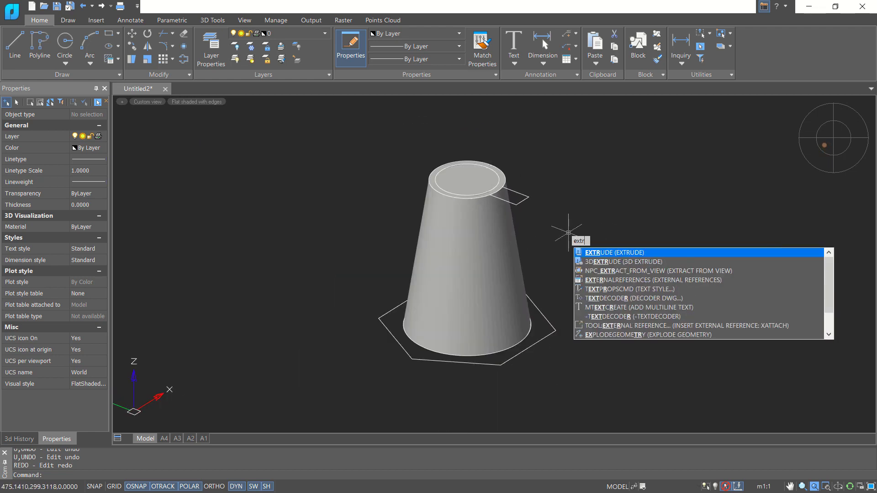
pyautogui.press('Return')
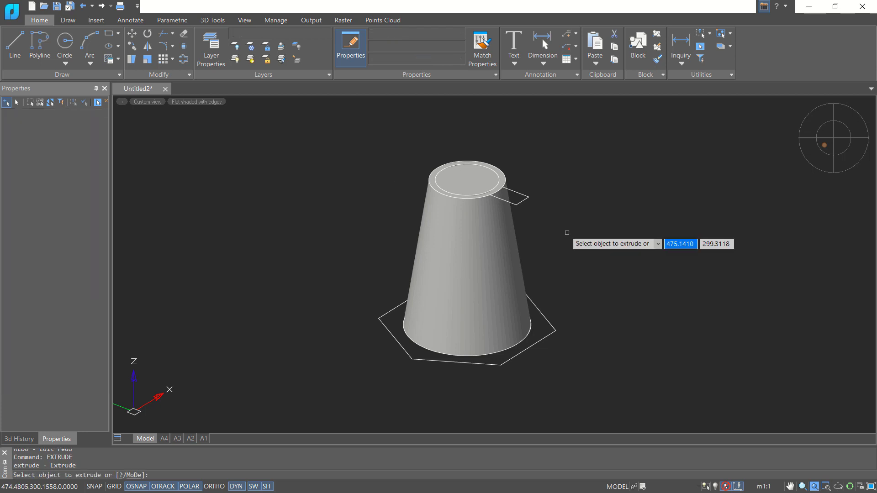
pyautogui.click(525, 197)
pyautogui.press('Return')
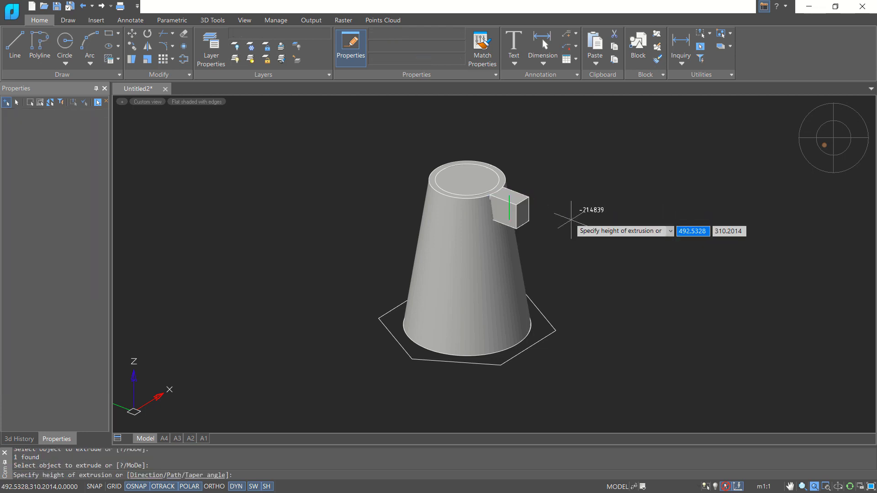
pyautogui.write('30')
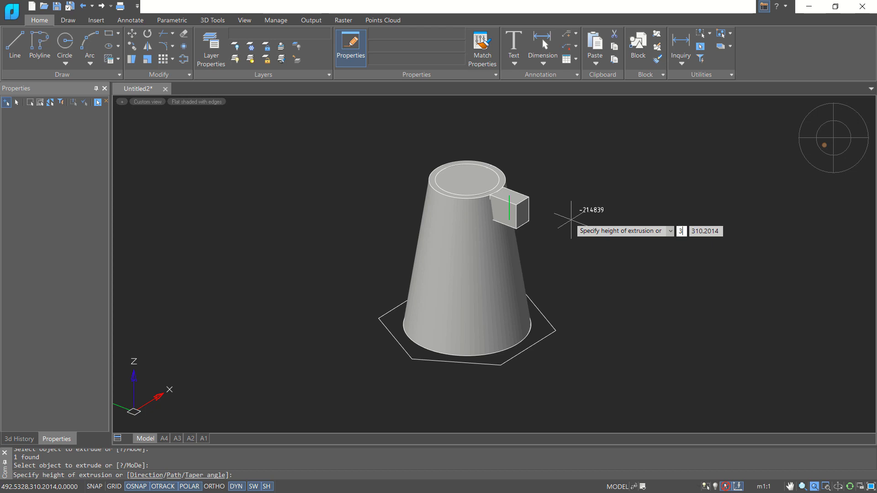
pyautogui.press('Return')
# Begin moving the box from its top corner, then cancel, leaving it in place
pyautogui.scroll(2, 542, 185)
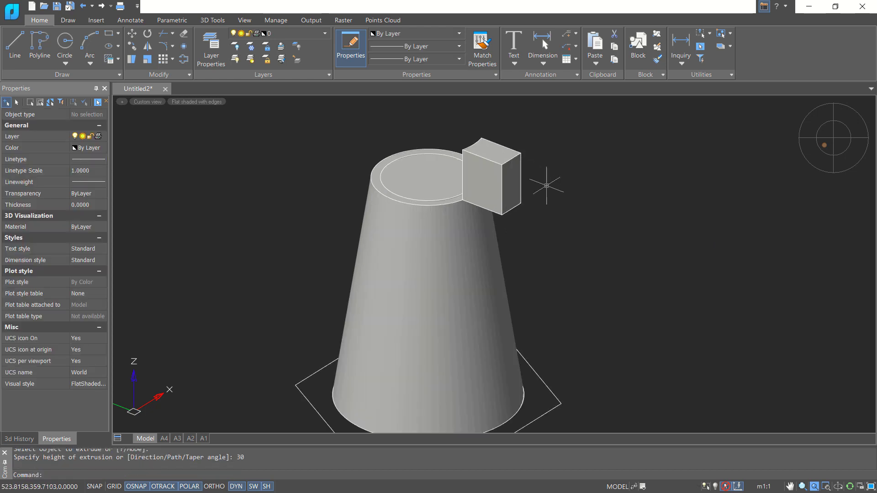
pyautogui.press('Return')
pyautogui.click(494, 192)
pyautogui.press('Return')
pyautogui.scroll(2, 535, 169)
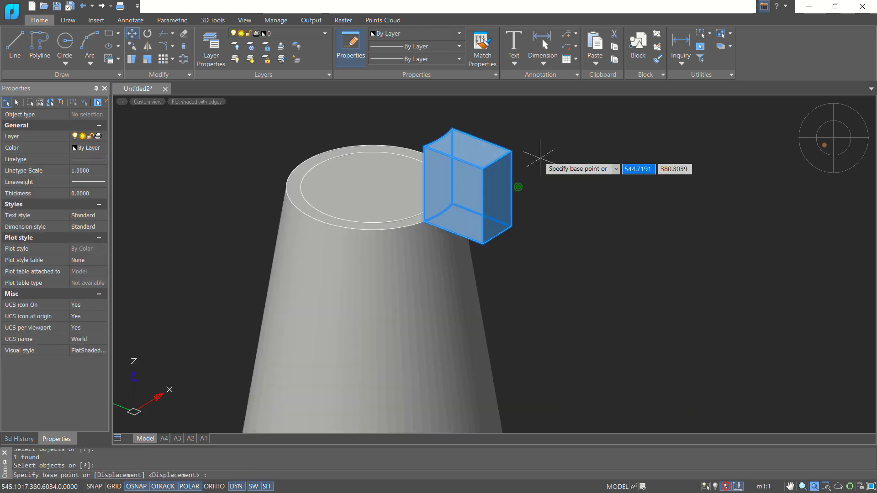
pyautogui.click(508, 151)
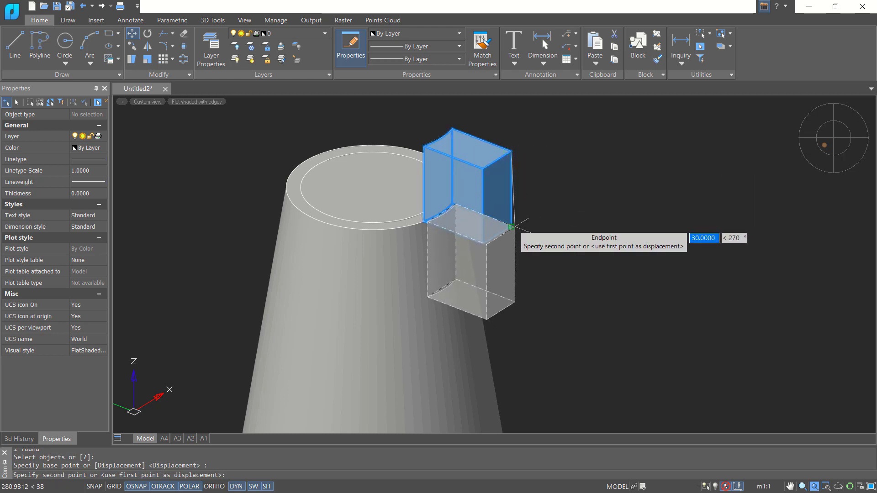
pyautogui.scroll(-5, 511, 227)
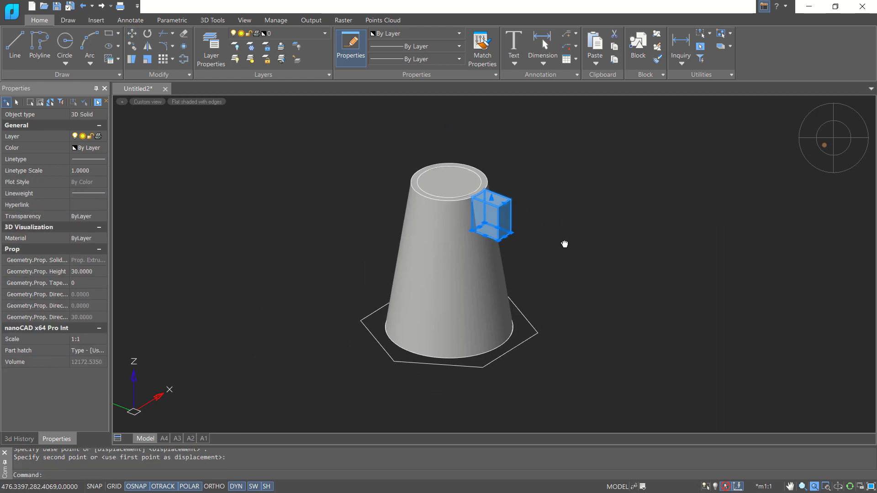
pyautogui.press('Escape')
pyautogui.write('ext')
pyautogui.press('Return')
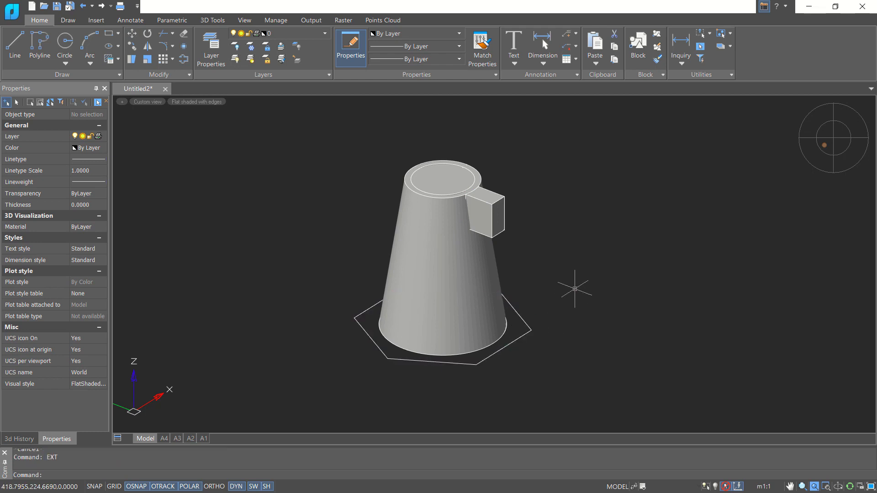
# Extrude the hexagon 20 units into a base plate
pyautogui.write('extr')
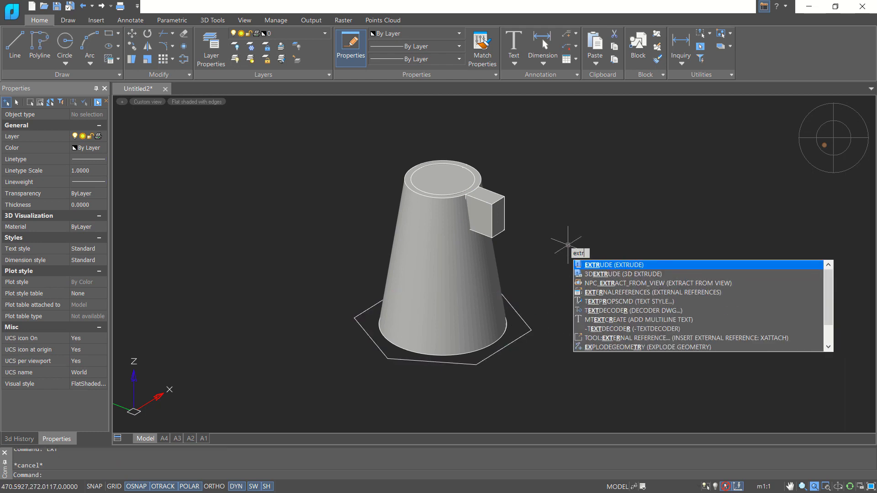
pyautogui.press('Return')
pyautogui.click(523, 336)
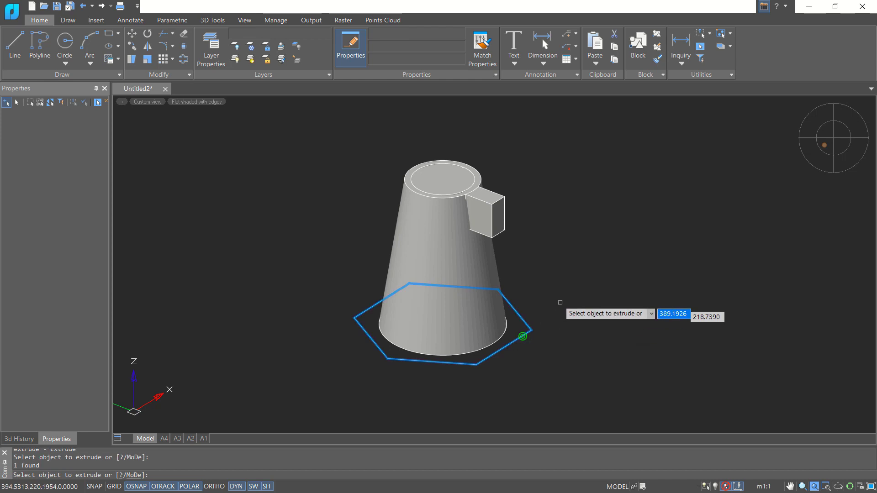
pyautogui.press('Return')
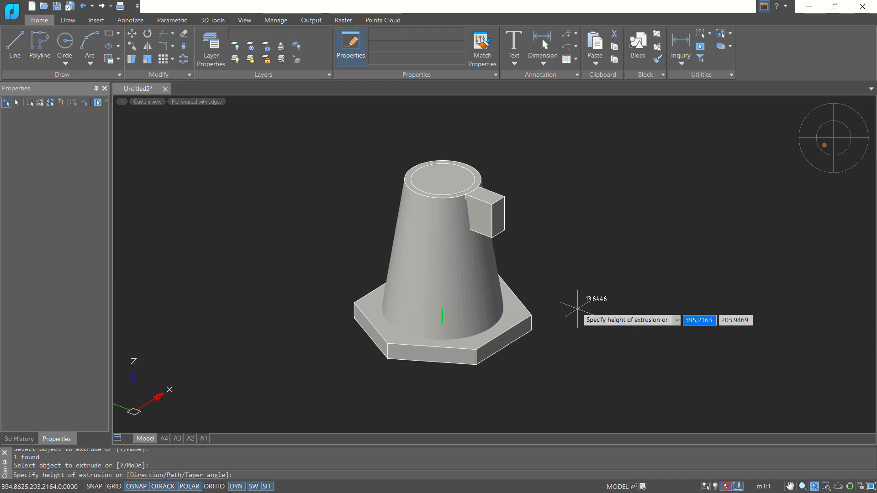
pyautogui.press('Return')
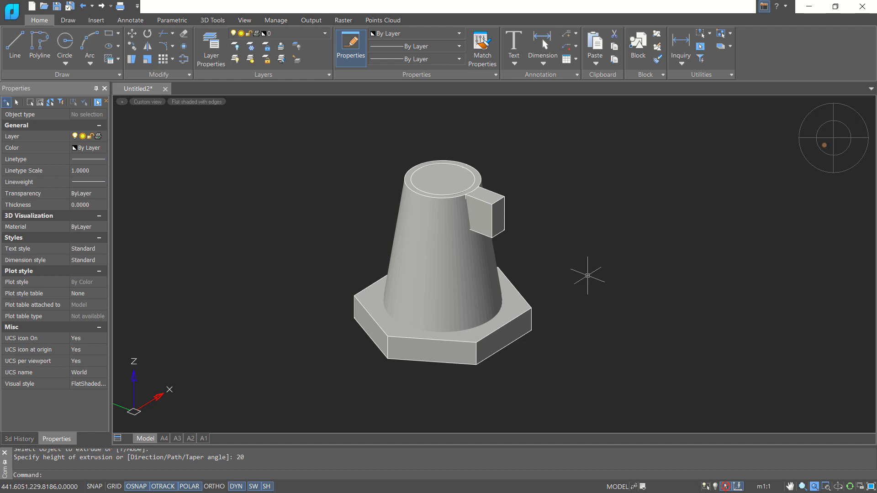
# Union the hexagon base, outer cone and box tab into one solid
pyautogui.write('uni')
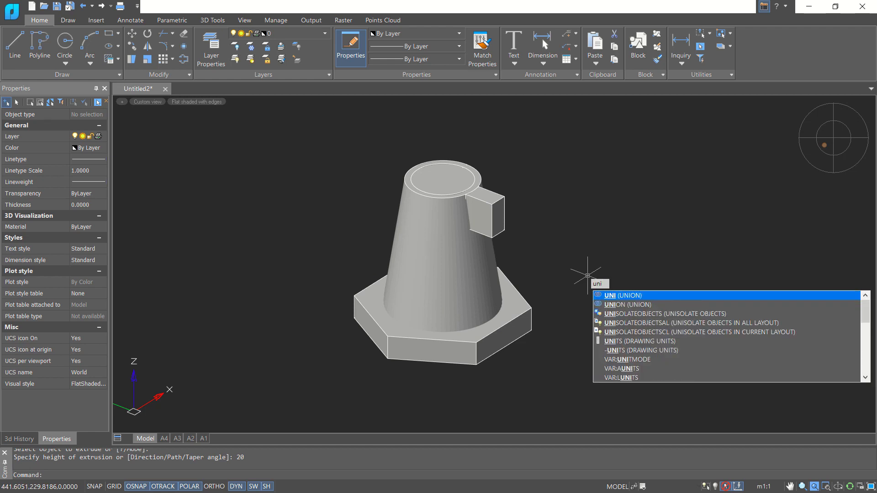
pyautogui.press('Return')
pyautogui.click(508, 334)
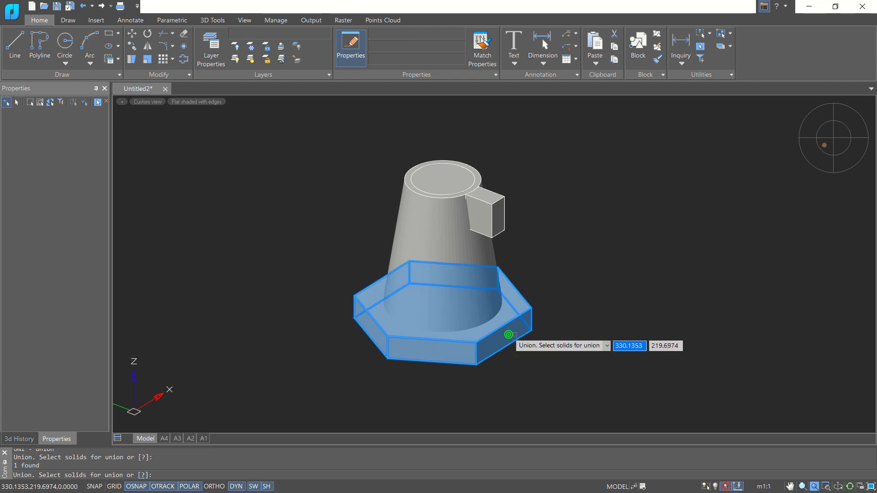
pyautogui.click(449, 240)
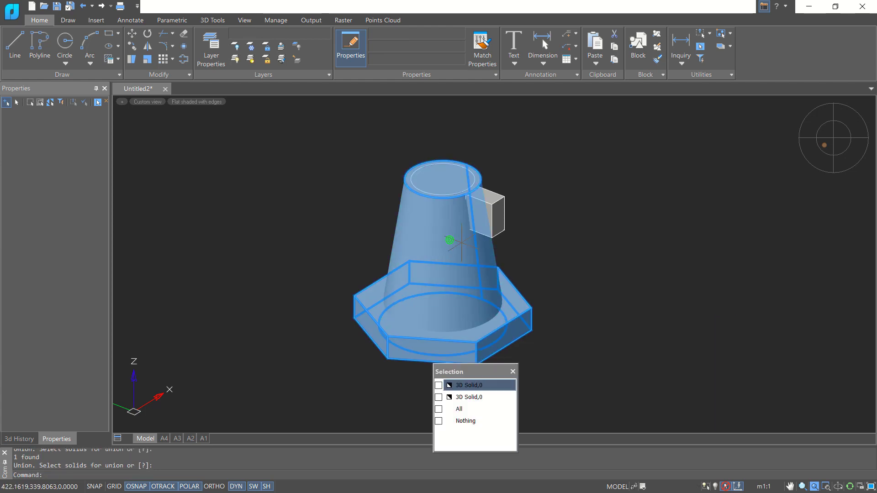
pyautogui.click(494, 388)
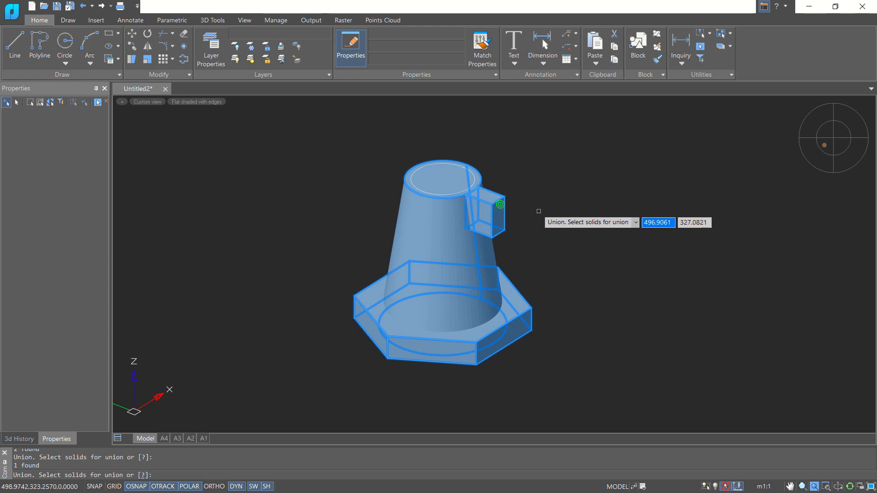
pyautogui.press('Return')
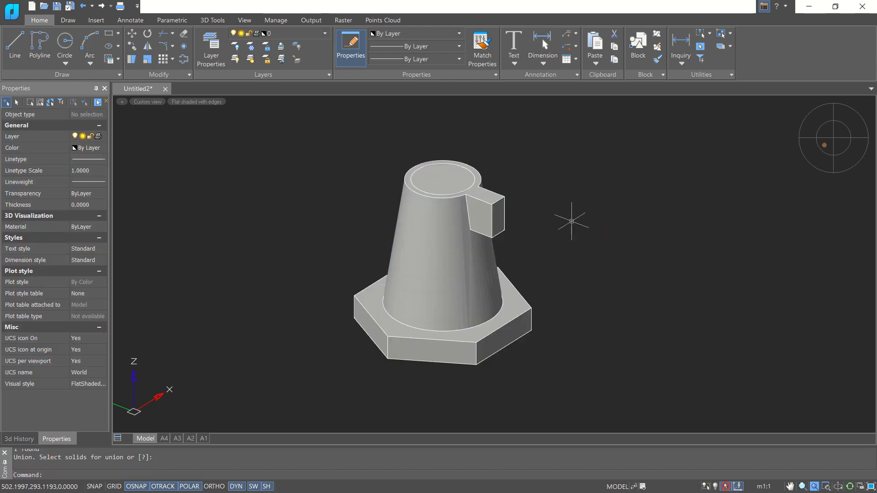
pyautogui.click(203, 103)
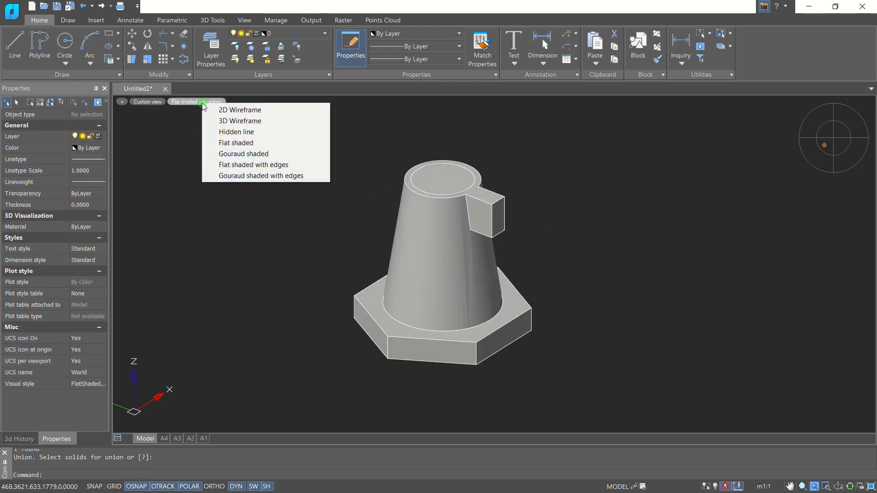
# In 2D Wireframe, subtract the inner cone from the merged solid to hollow it
pyautogui.click(240, 111)
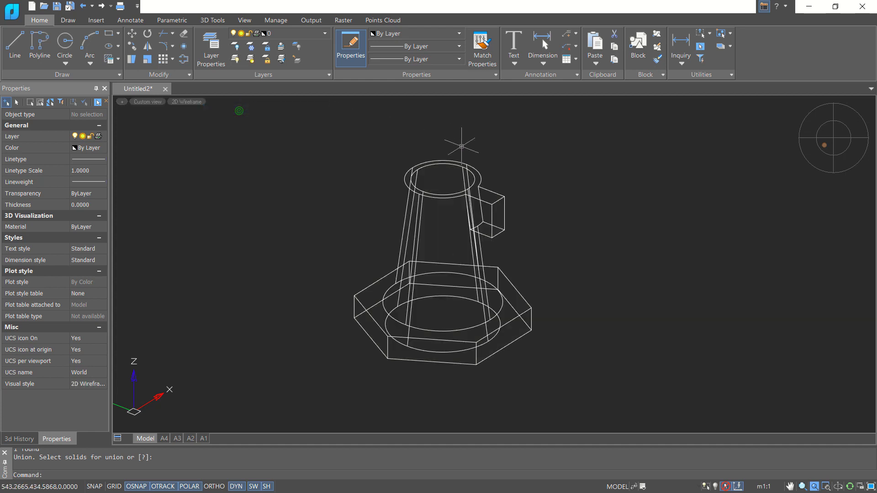
pyautogui.write('su')
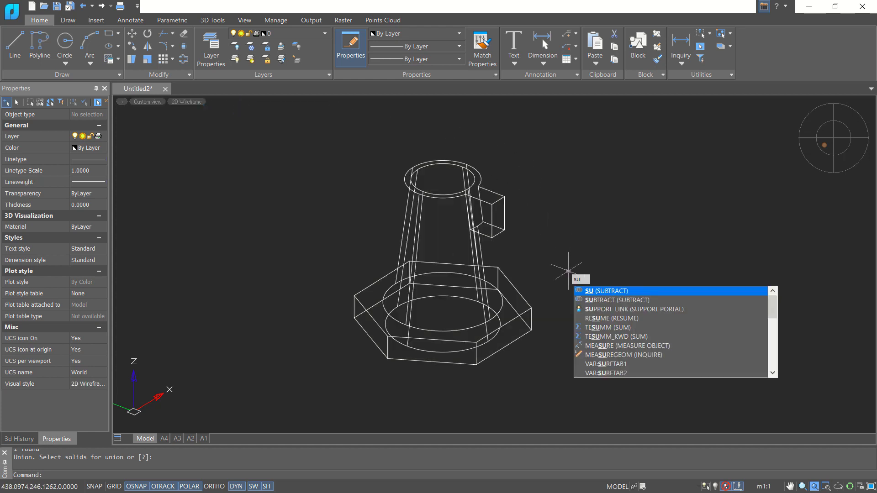
pyautogui.press('Return')
pyautogui.click(532, 309)
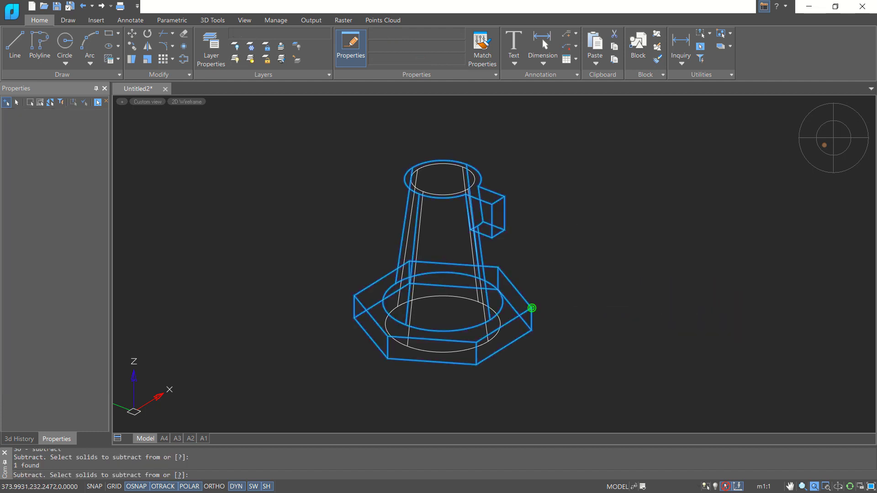
pyautogui.press('Return')
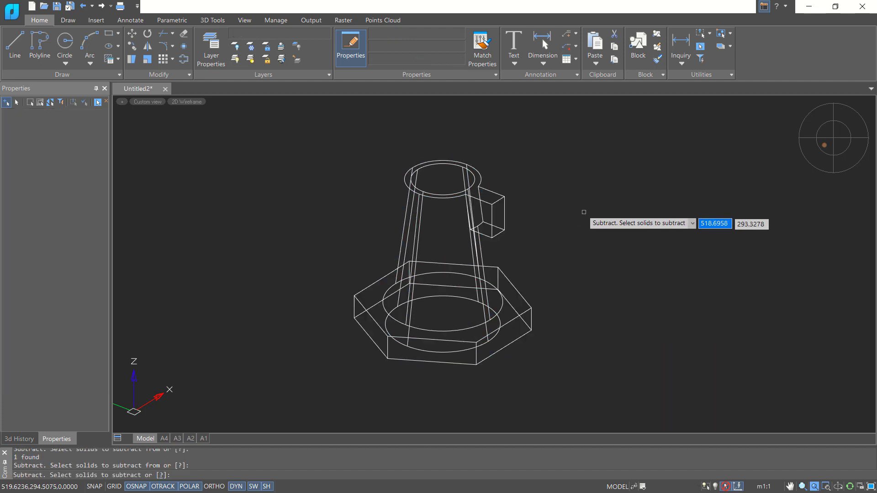
pyautogui.click(463, 184)
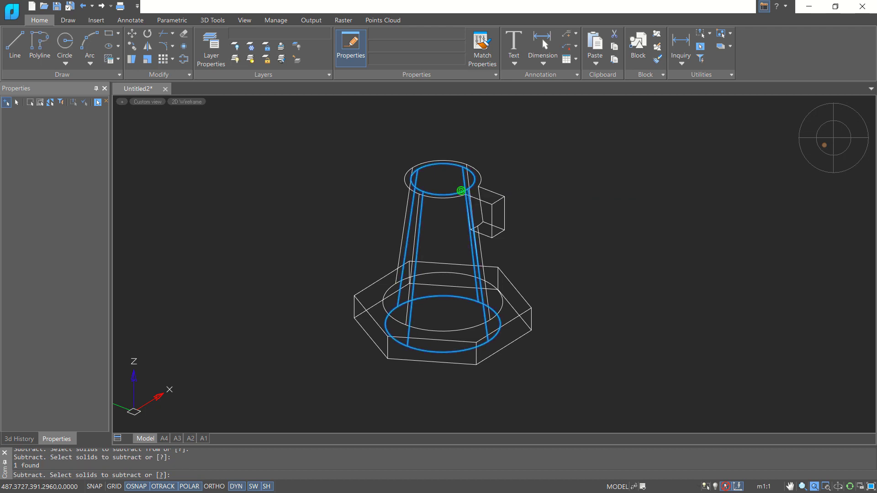
pyautogui.press('Return')
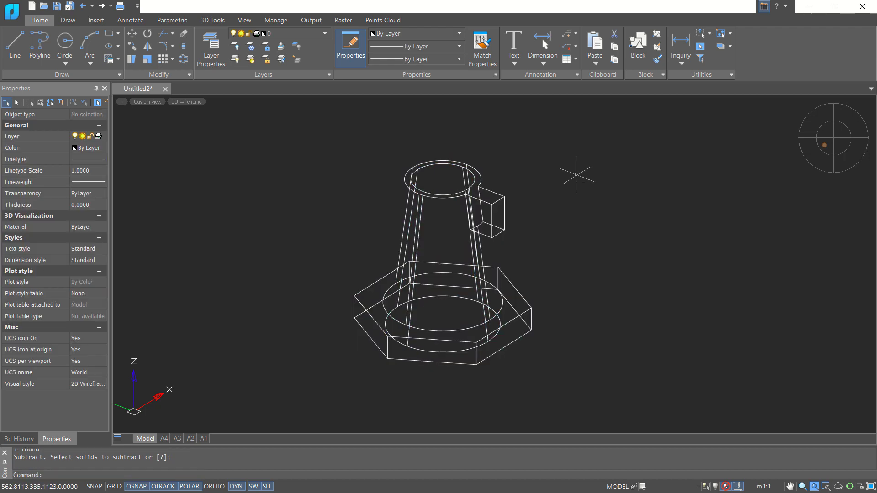
pyautogui.click(189, 101)
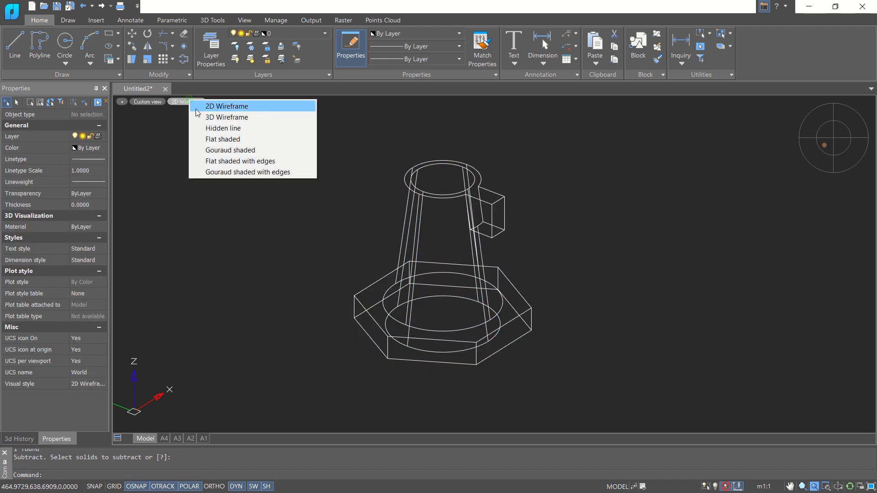
# Switch to Flat shaded with edges and orbit to a low side view of the part
pyautogui.click(247, 161)
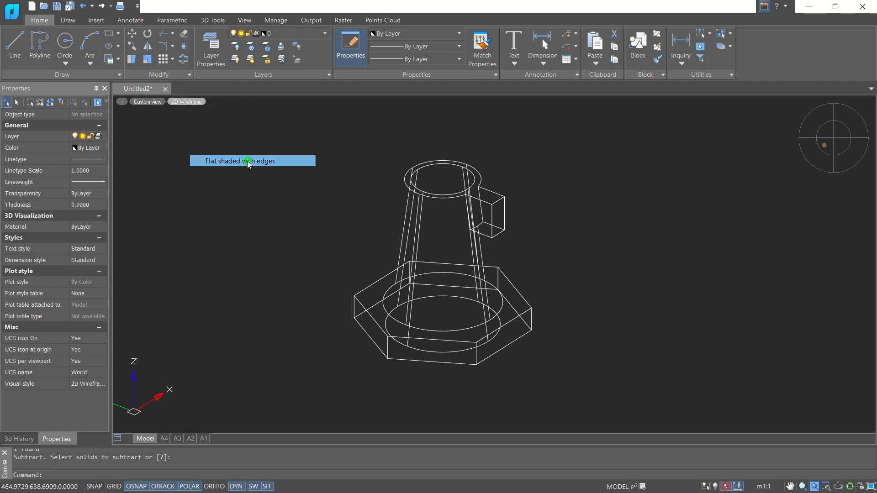
pyautogui.keyDown('shift'); pyautogui.moveTo(582, 182); pyautogui.dragTo(584, 258, button='middle'); pyautogui.keyUp('shift')
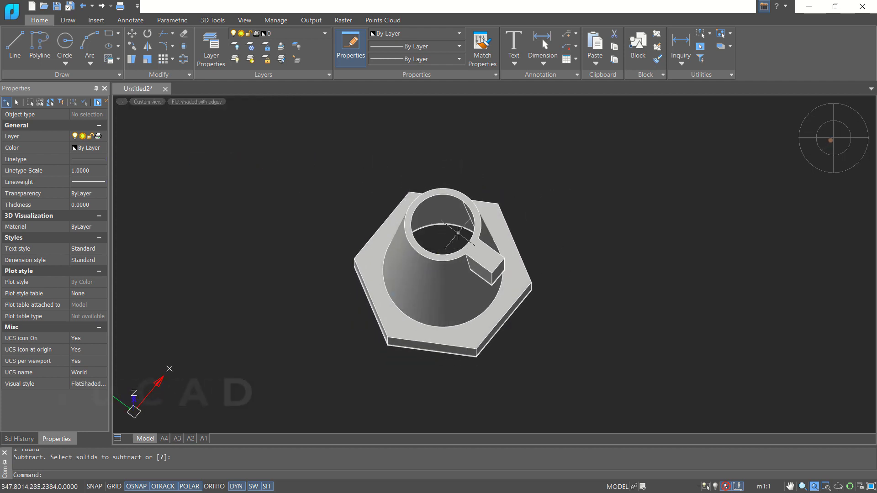
pyautogui.moveTo(513, 284)
pyautogui.keyDown('shift'); pyautogui.mouseDown(button='middle')
pyautogui.moveTo(505, 190)
pyautogui.moveTo(551, 223)
pyautogui.mouseUp(button='middle'); pyautogui.keyUp('shift')
pyautogui.scroll(2, 521, 211)
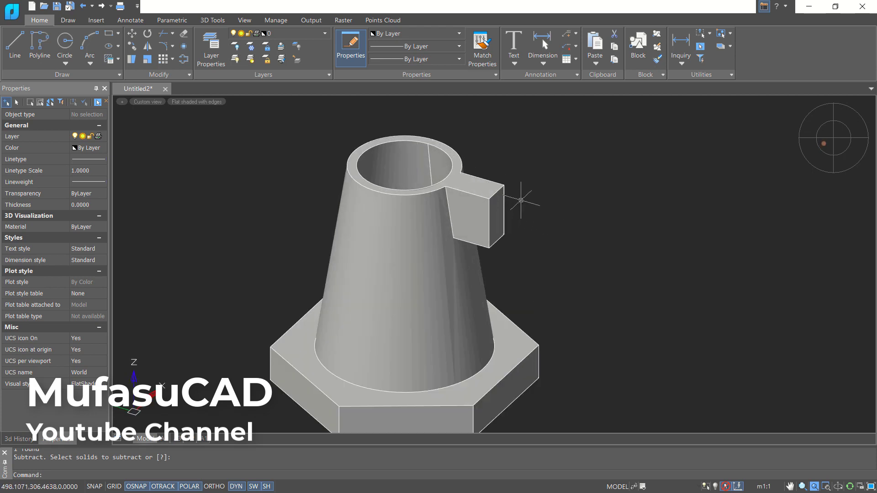
pyautogui.moveTo(519, 196); pyautogui.dragTo(529, 192, button='middle')
# Fillet the tab's top and bottom outer edges with radius 15 using 3DFILLET
pyautogui.write('3df')
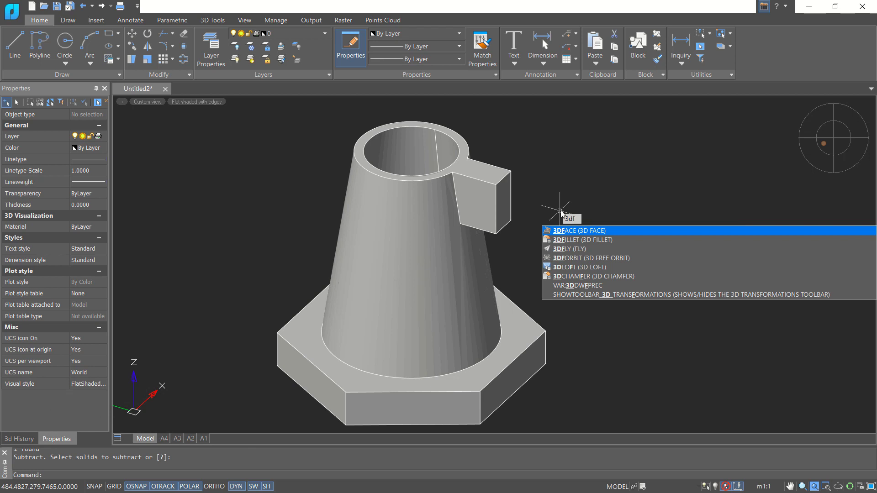
pyautogui.write('i')
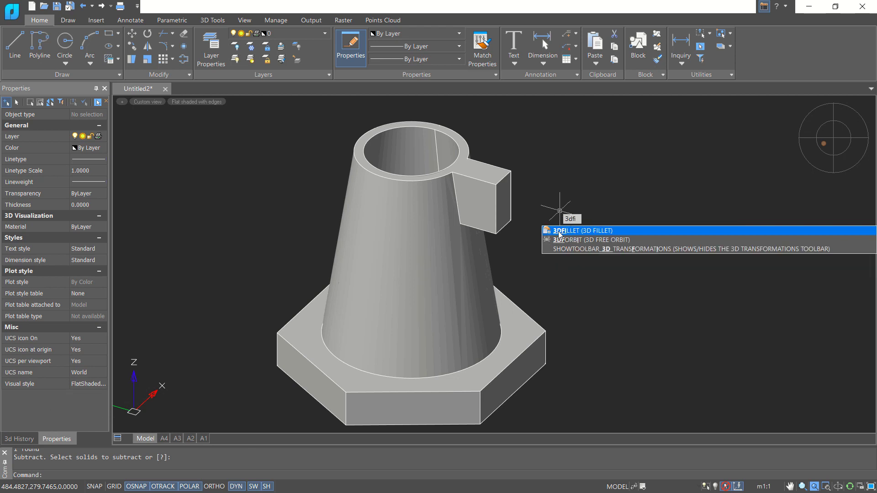
pyautogui.click(576, 232)
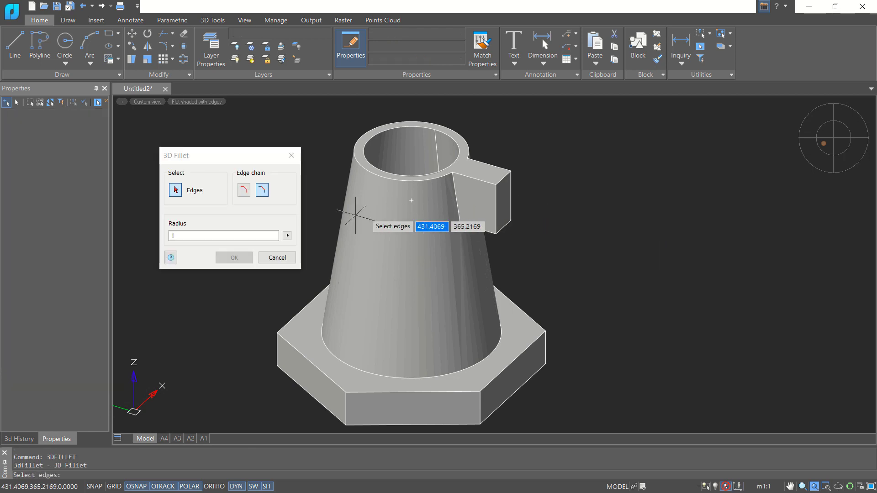
pyautogui.scroll(2, 516, 176)
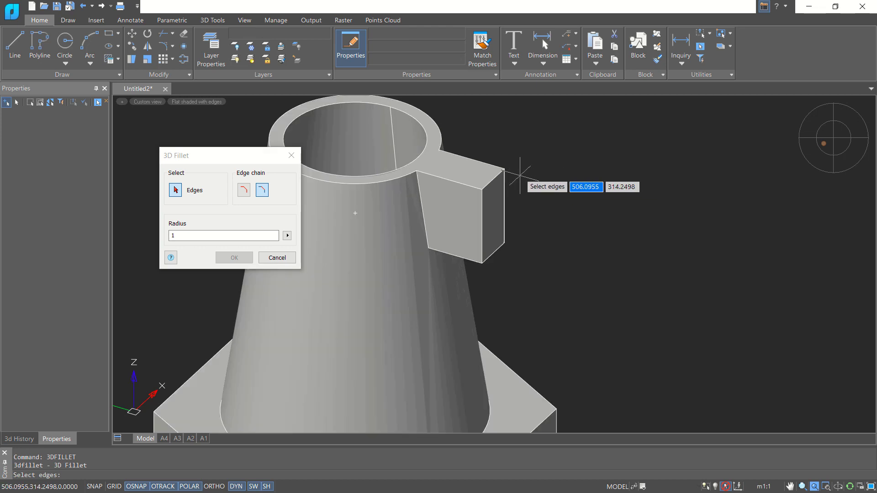
pyautogui.click(494, 182)
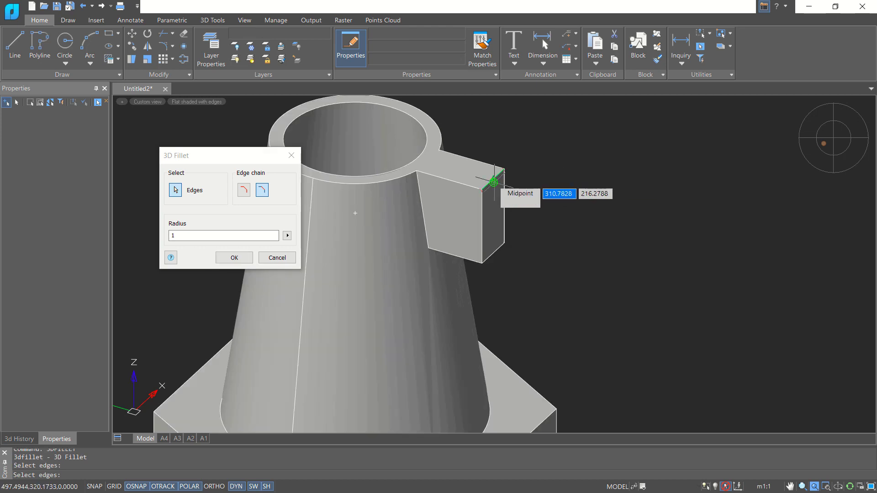
pyautogui.click(497, 254)
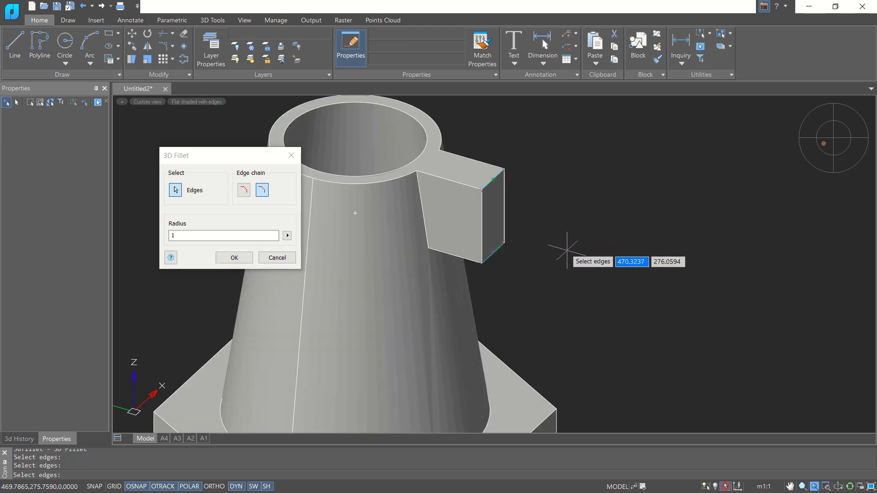
pyautogui.click(183, 237)
pyautogui.press('BackSpace')
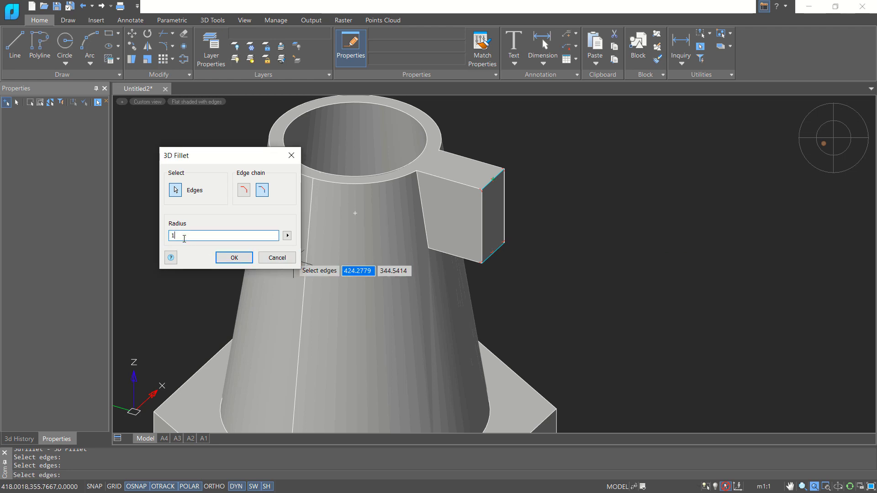
pyautogui.write('15')
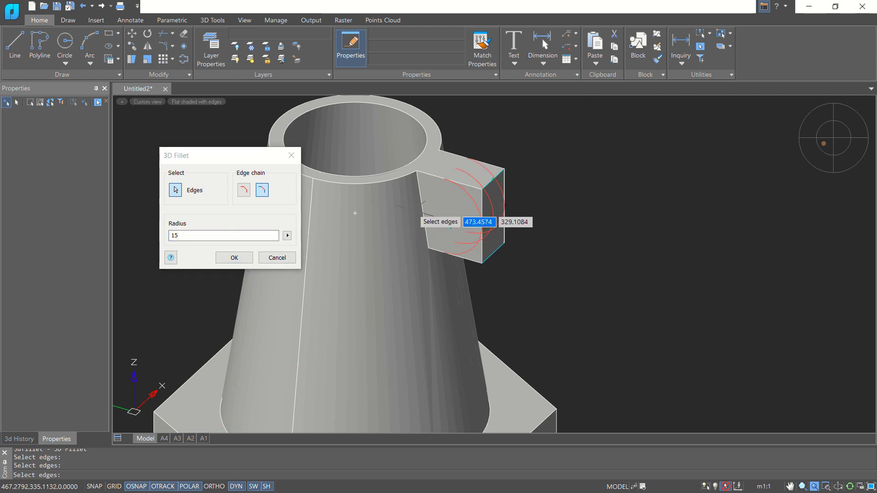
pyautogui.click(234, 258)
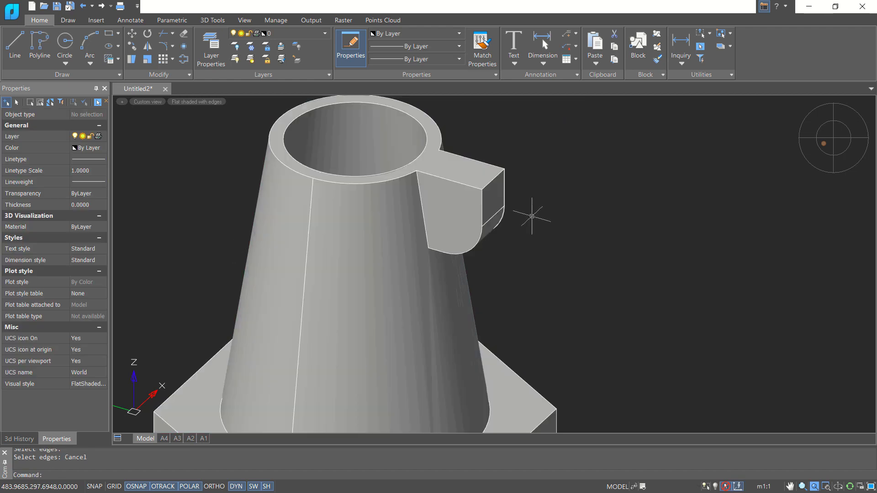
# Repeat the radius-15 fillet on the tab's remaining end edges
pyautogui.press('Return')
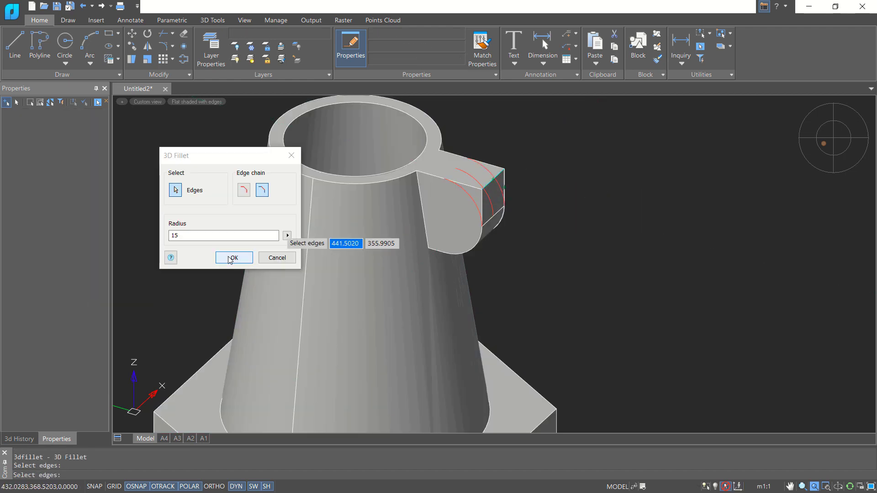
pyautogui.click(231, 257)
pyautogui.moveTo(558, 225); pyautogui.dragTo(569, 212, button='middle')
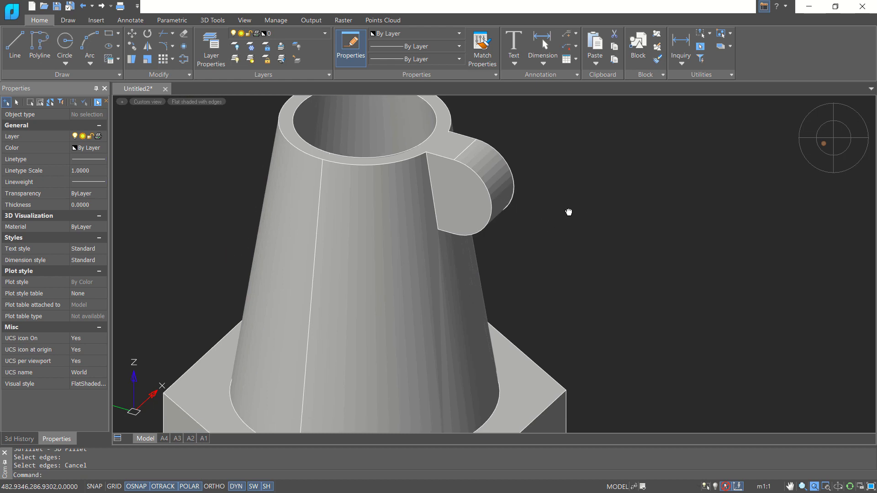
# Draw a radius-5 circle on the tab face and extrude it into a cylinder through the tab
pyautogui.press('Return')
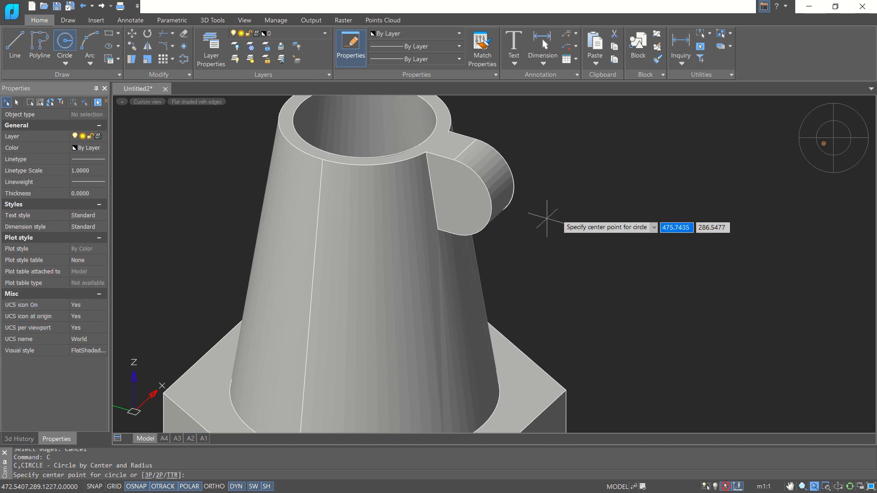
pyautogui.click(450, 196)
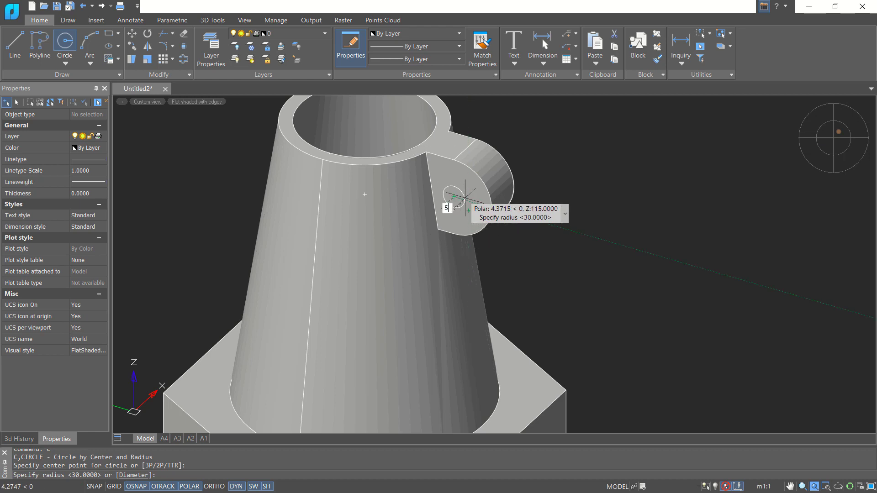
pyautogui.press('Return')
pyautogui.write('extrude')
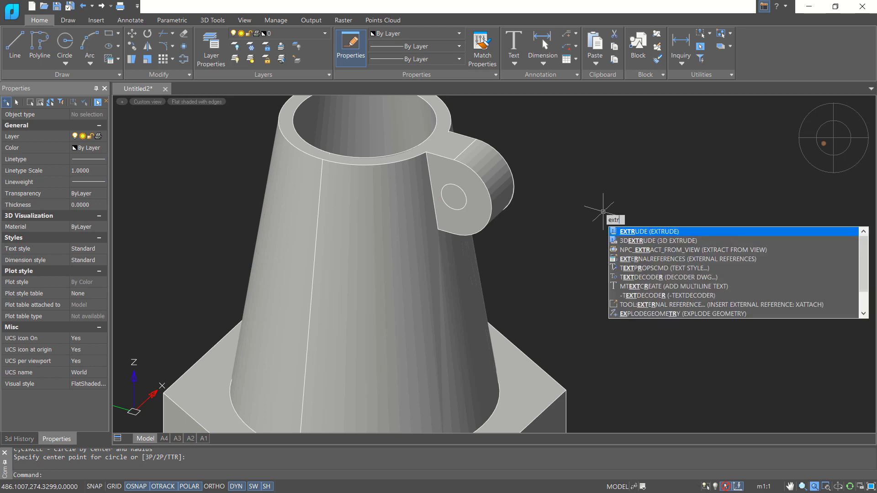
pyautogui.press('Return')
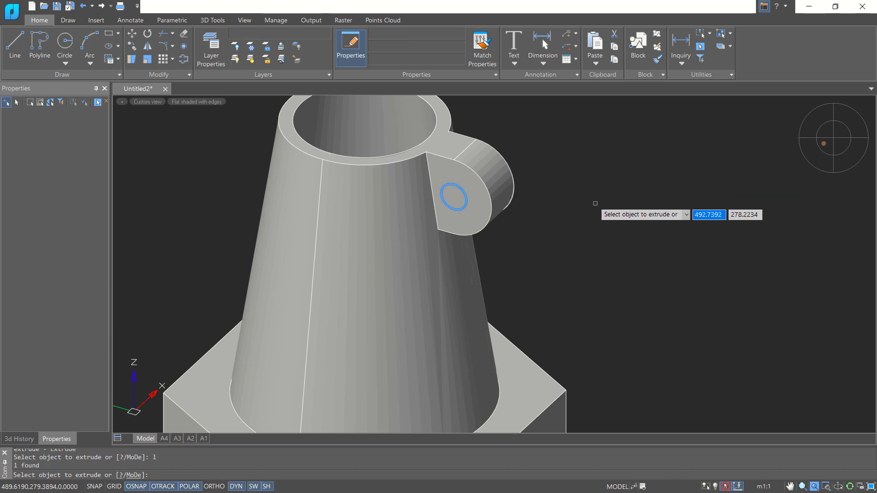
pyautogui.press('Return')
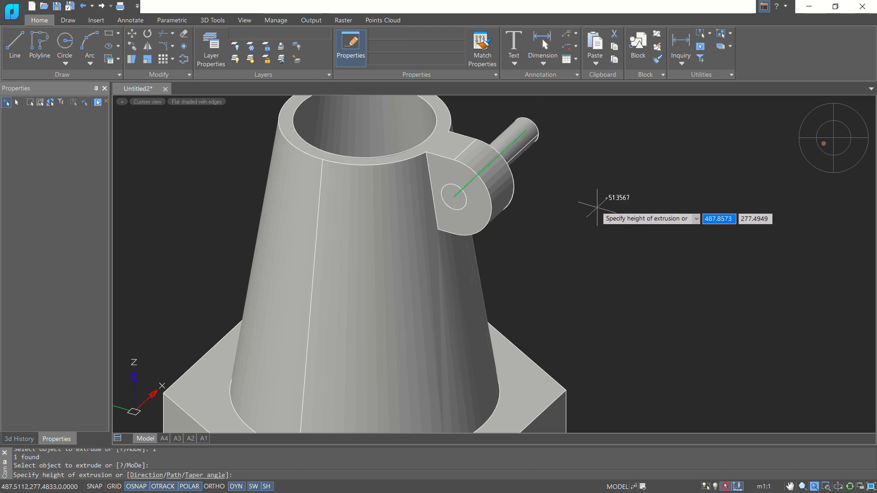
pyautogui.click(580, 220)
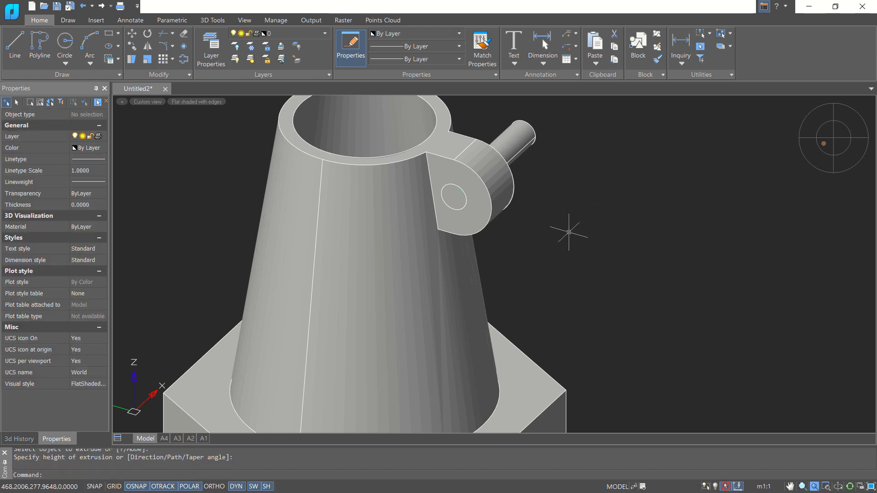
# Subtract the cylinder from the main solid to pierce a hole through the tab
pyautogui.write('su')
pyautogui.press('Return')
pyautogui.click(473, 298)
pyautogui.press('Return')
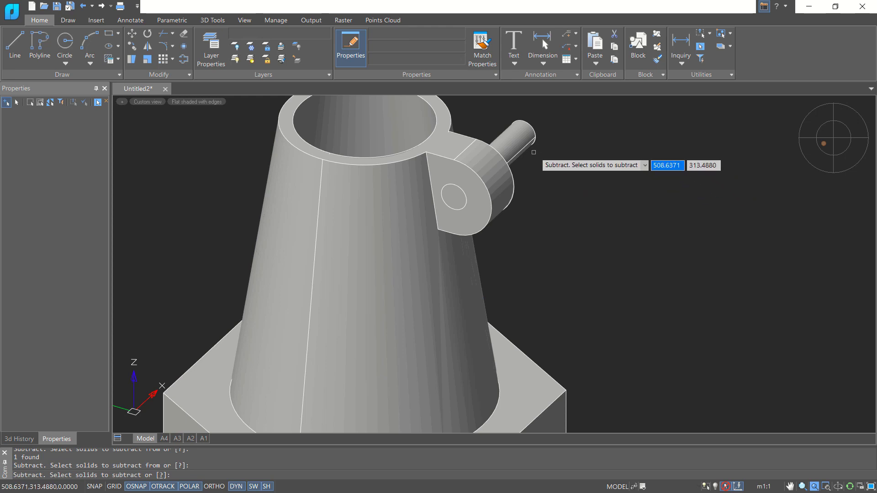
pyautogui.click(520, 141)
pyautogui.press('Return')
pyautogui.keyDown('shift'); pyautogui.moveTo(525, 219); pyautogui.dragTo(539, 233, button='middle'); pyautogui.keyUp('shift')
pyautogui.click(147, 102)
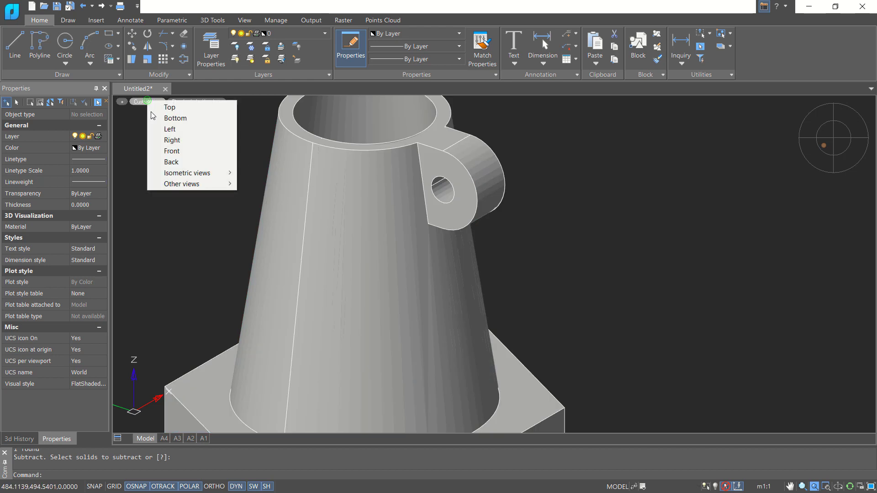
# Switch to the Top view with the 2D Wireframe visual style
pyautogui.click(170, 108)
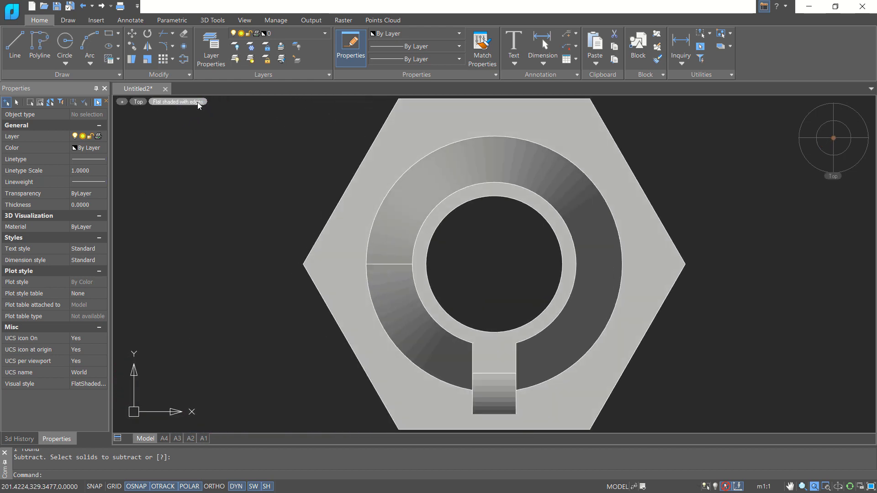
pyautogui.click(199, 103)
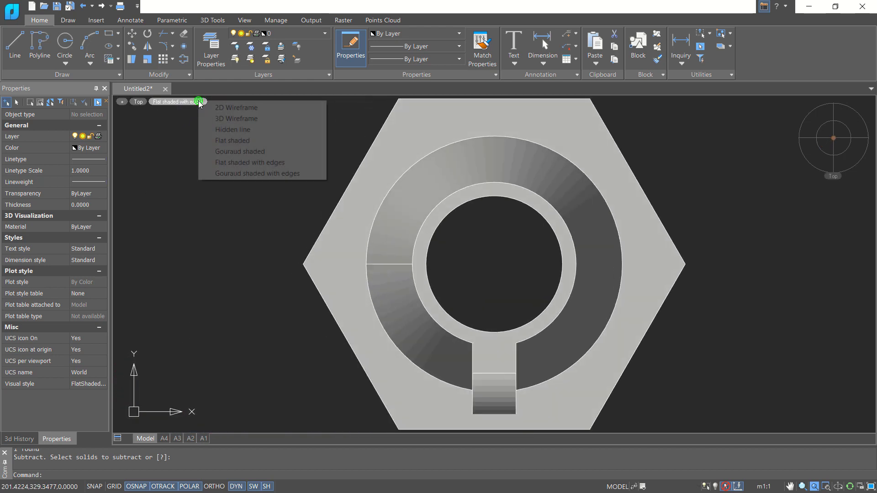
pyautogui.click(228, 109)
pyautogui.scroll(-3, 525, 284)
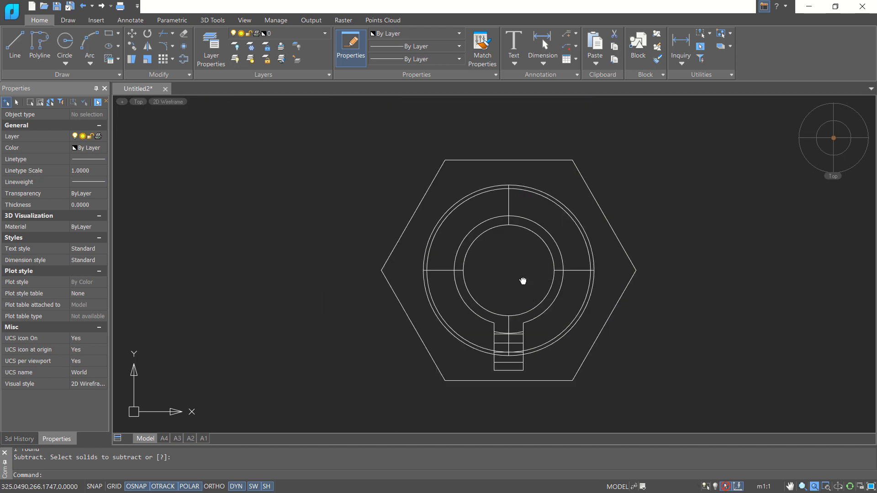
pyautogui.scroll(1, 576, 273)
# Draw a 6 by 50 rectangle beside the hexagonal base, then orbit back to 3D
pyautogui.write('ec')
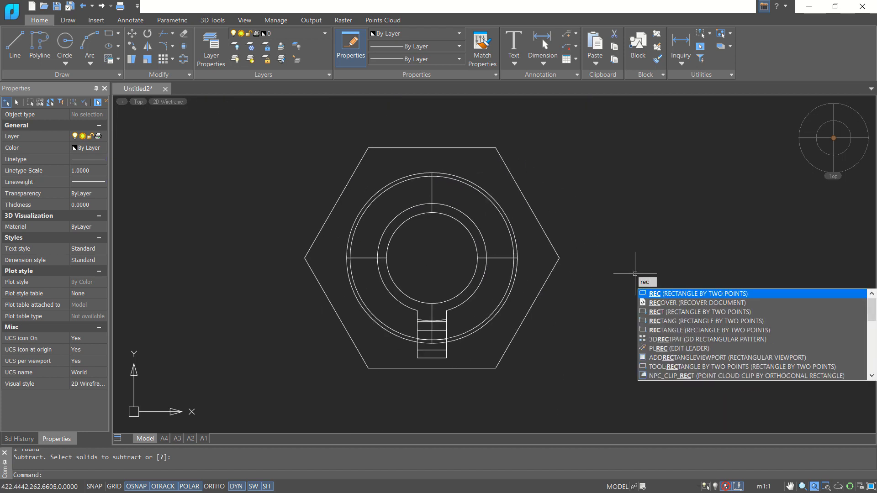
pyautogui.press('Return')
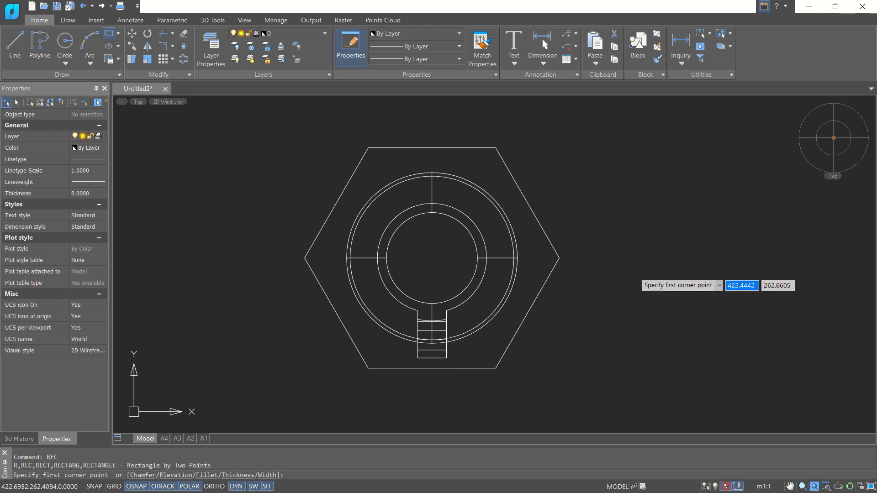
pyautogui.click(602, 338)
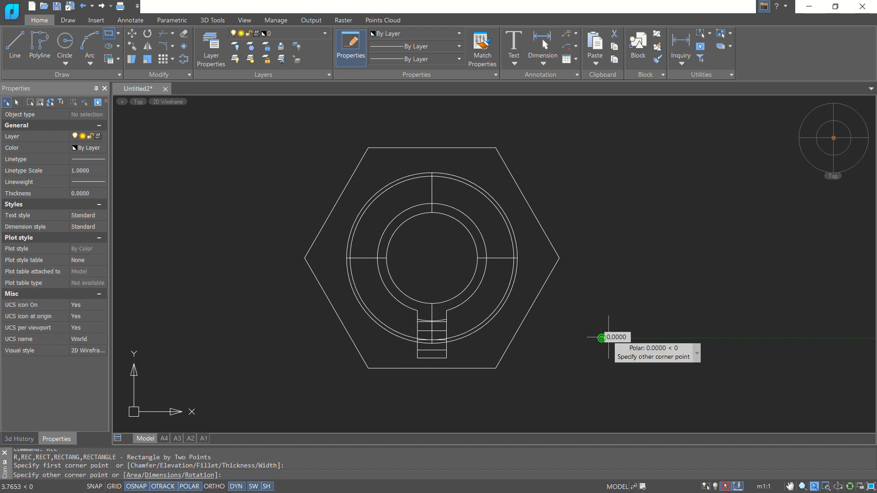
pyautogui.write('d')
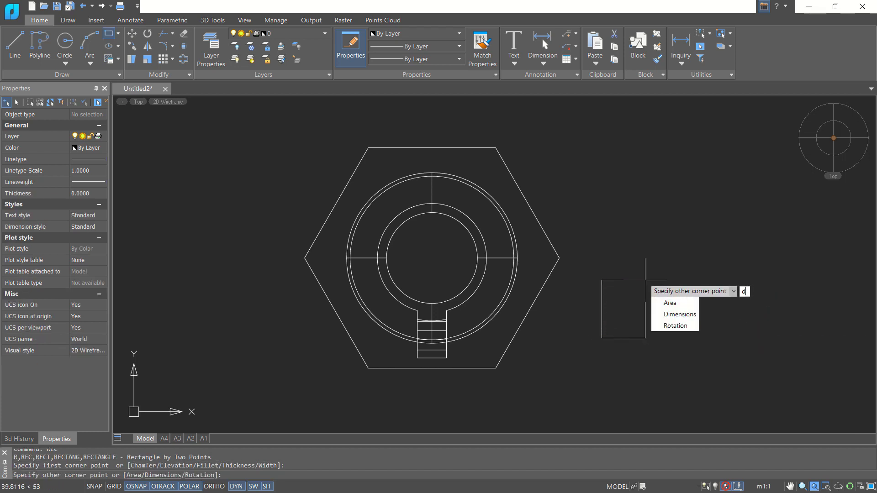
pyautogui.click(671, 314)
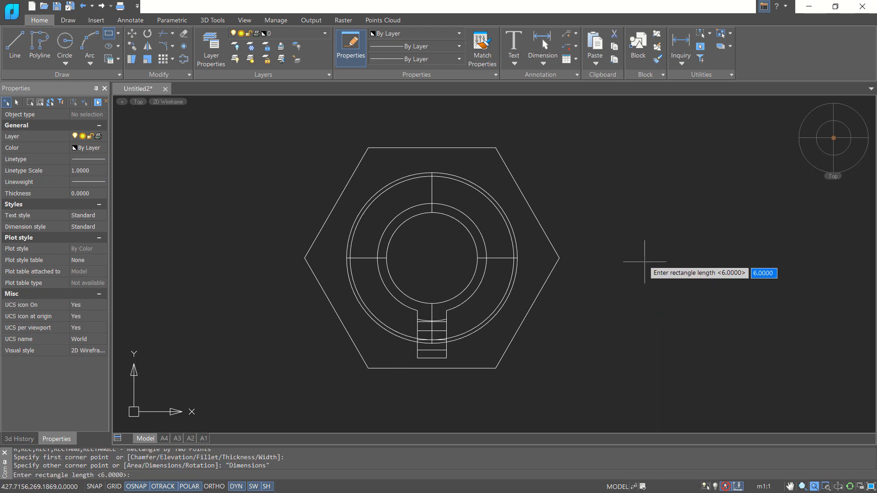
pyautogui.write('6')
pyautogui.press('Return')
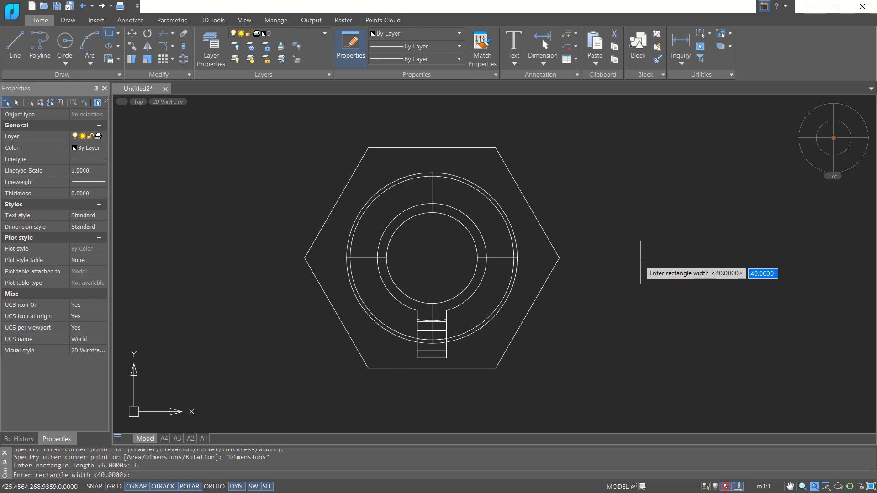
pyautogui.write('50')
pyautogui.press('Return')
pyautogui.click(626, 305)
pyautogui.keyDown('shift'); pyautogui.moveTo(637, 334); pyautogui.dragTo(673, 265, button='middle'); pyautogui.keyUp('shift')
# Start a MOVE and window-select the new rectangle
pyautogui.write('m')
pyautogui.press('Return')
pyautogui.click(673, 287)
pyautogui.click(603, 350)
# Move the rectangle from its corner to the centre of the cone's top
pyautogui.press('Return')
pyautogui.scroll(2, 648, 282)
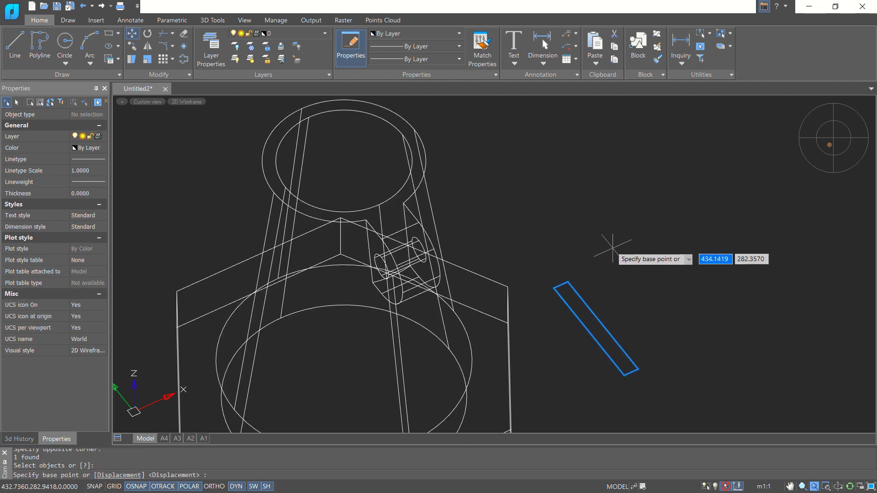
pyautogui.click(563, 284)
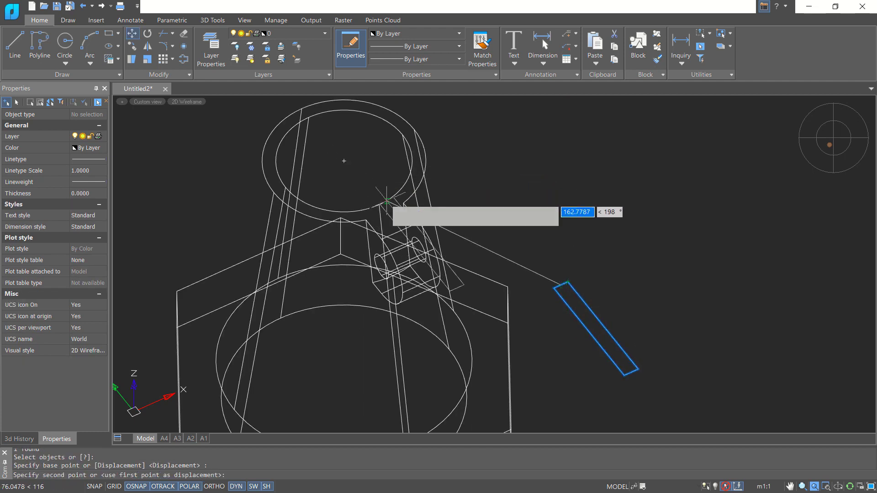
pyautogui.click(344, 161)
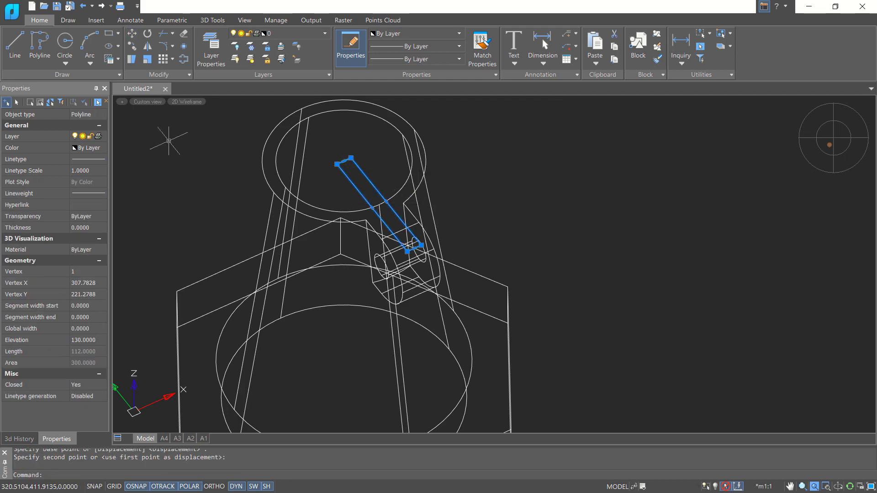
# In Top view, shift the slot rectangle about 8.5 units lower, then orbit to 3D
pyautogui.click(148, 102)
pyautogui.click(166, 110)
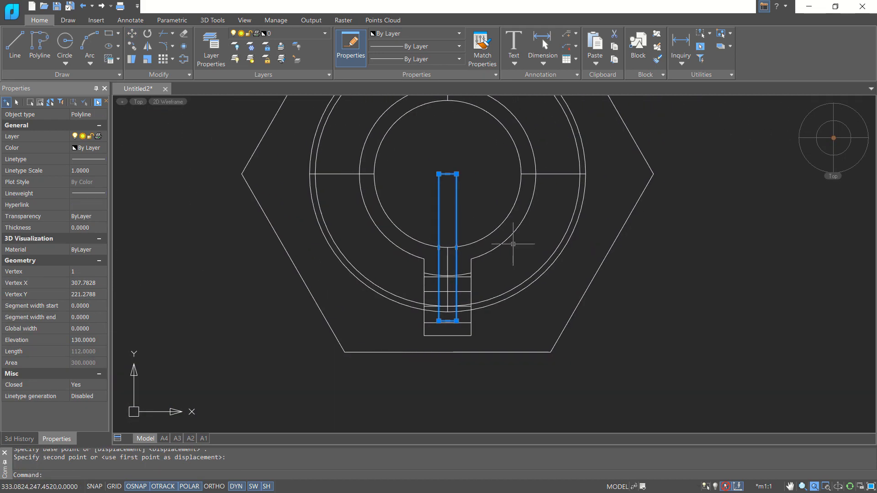
pyautogui.write('m')
pyautogui.press('Return')
pyautogui.click(691, 170)
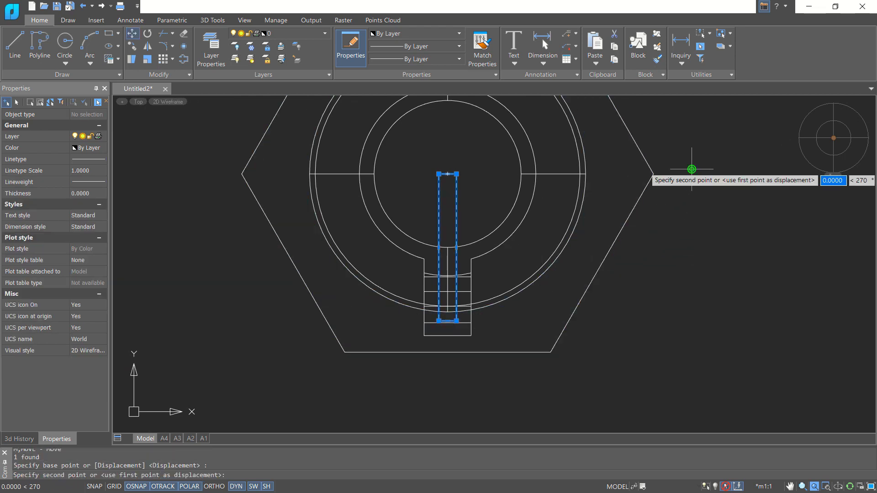
pyautogui.click(690, 194)
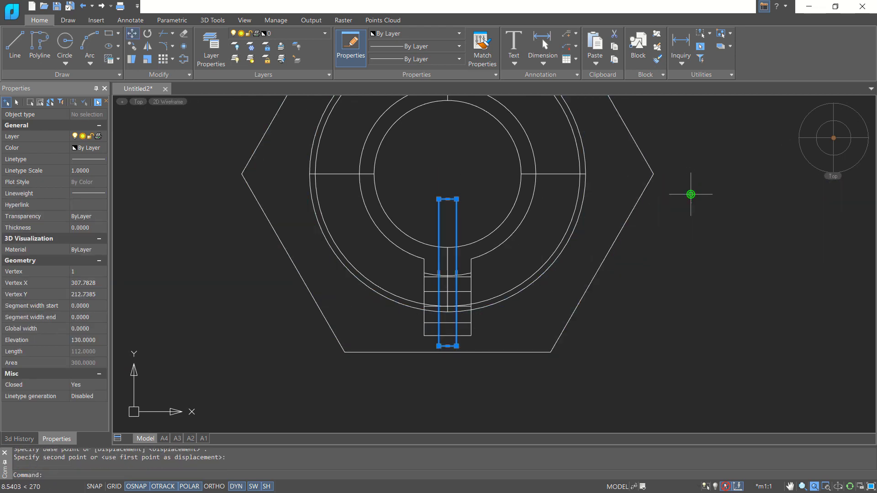
pyautogui.keyDown('shift'); pyautogui.moveTo(487, 318); pyautogui.dragTo(529, 254, button='middle'); pyautogui.keyUp('shift')
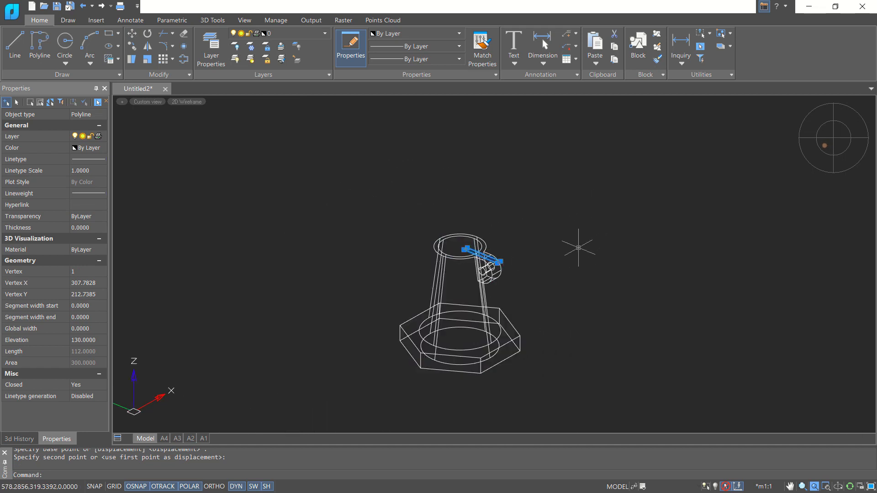
# Extrude the slot rectangle to a height of 100
pyautogui.write('rude')
pyautogui.press('Return')
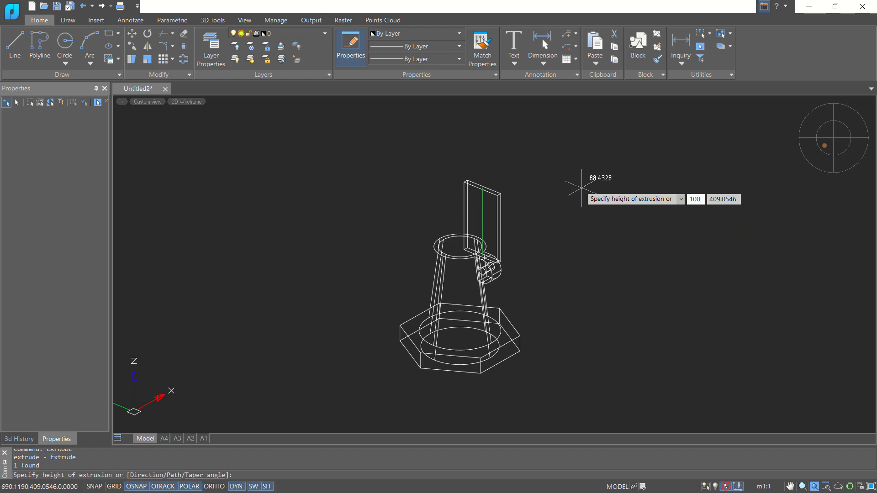
pyautogui.press('Return')
# Move the plate from its top corner down to its bottom corner, lowering it 100 units
pyautogui.write('m')
pyautogui.press('Return')
pyautogui.click(499, 198)
pyautogui.press('Return')
pyautogui.scroll(2, 510, 192)
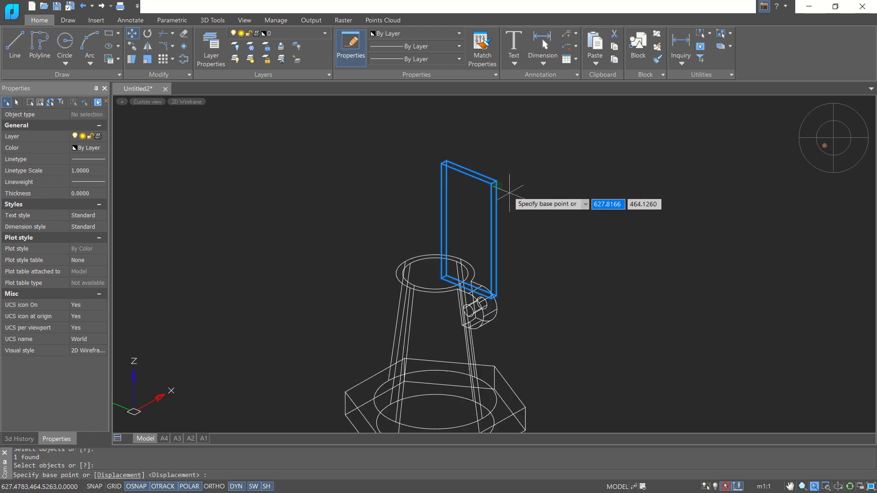
pyautogui.scroll(3, 509, 192)
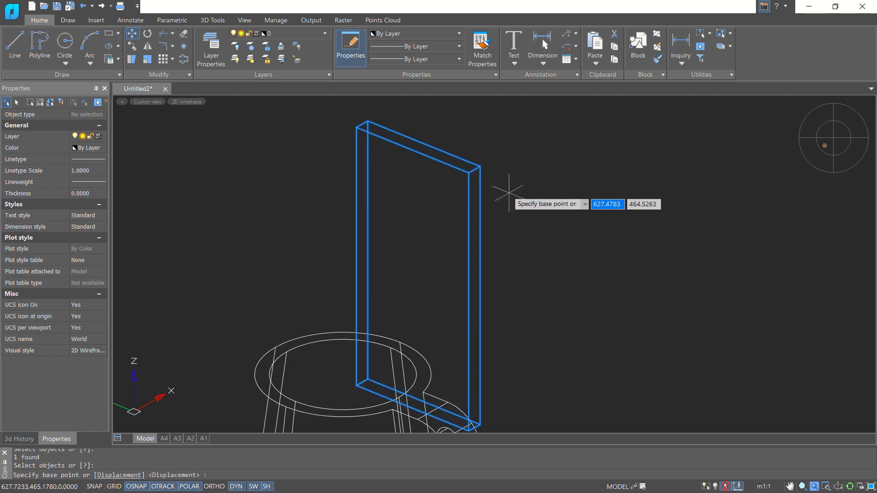
pyautogui.click(478, 165)
pyautogui.scroll(4, 498, 295)
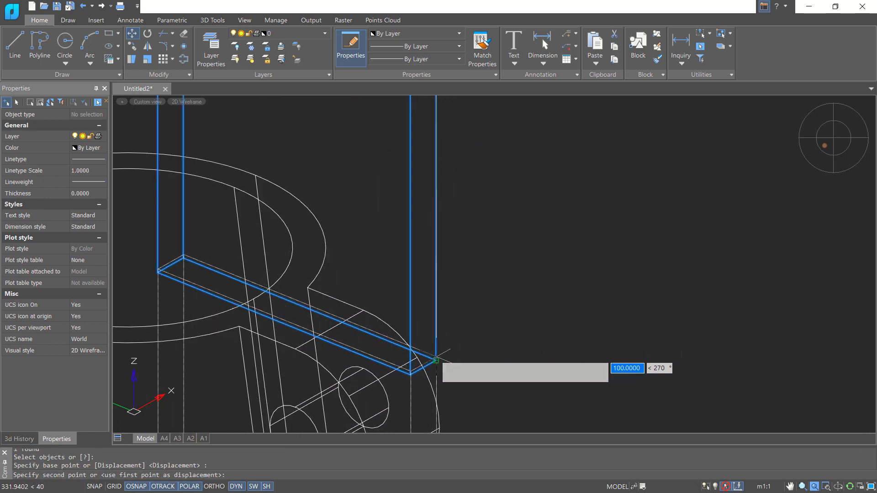
pyautogui.click(436, 360)
pyautogui.scroll(-6, 434, 359)
pyautogui.moveTo(506, 324); pyautogui.dragTo(533, 263, button='middle')
pyautogui.press('Escape')
pyautogui.click(188, 101)
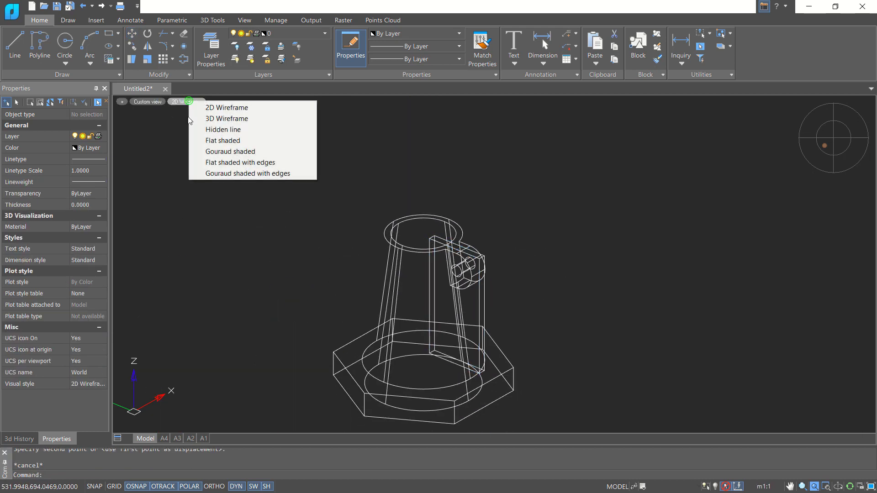
# Switch to Flat shaded with edges and subtract the plate from the main solid
pyautogui.click(268, 164)
pyautogui.write('su')
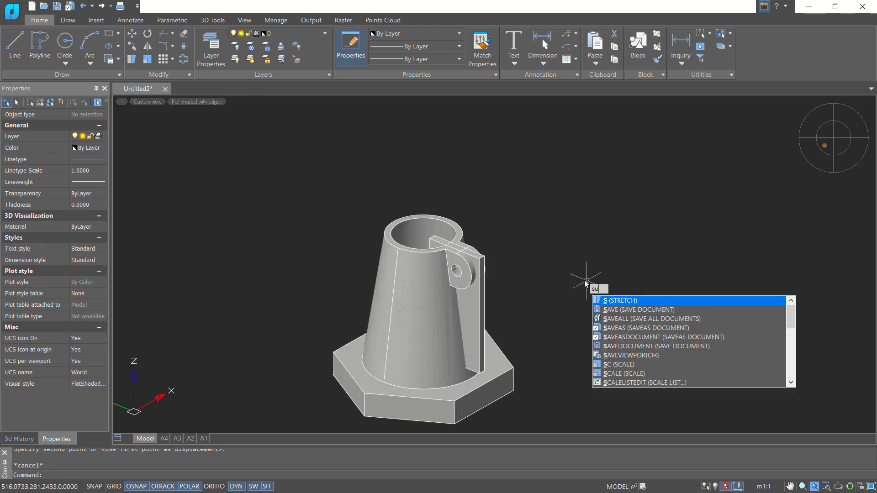
pyautogui.press('Return')
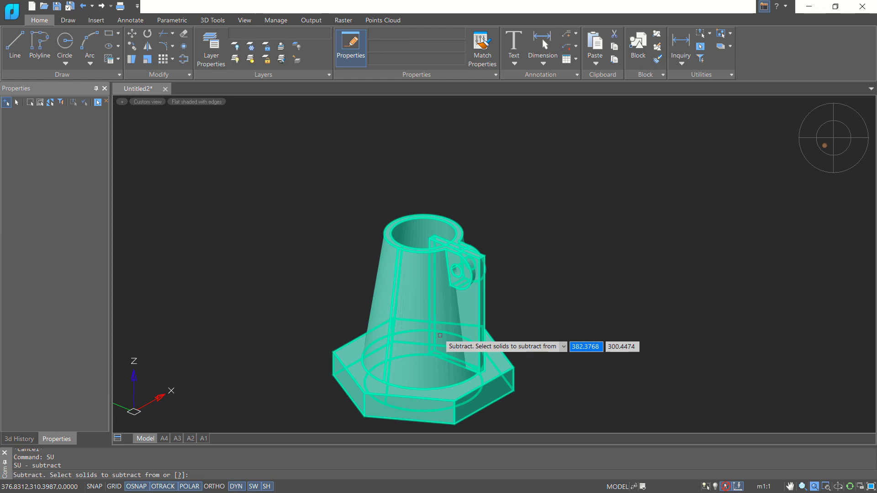
pyautogui.click(397, 294)
pyautogui.press('Return')
pyautogui.scroll(3, 553, 250)
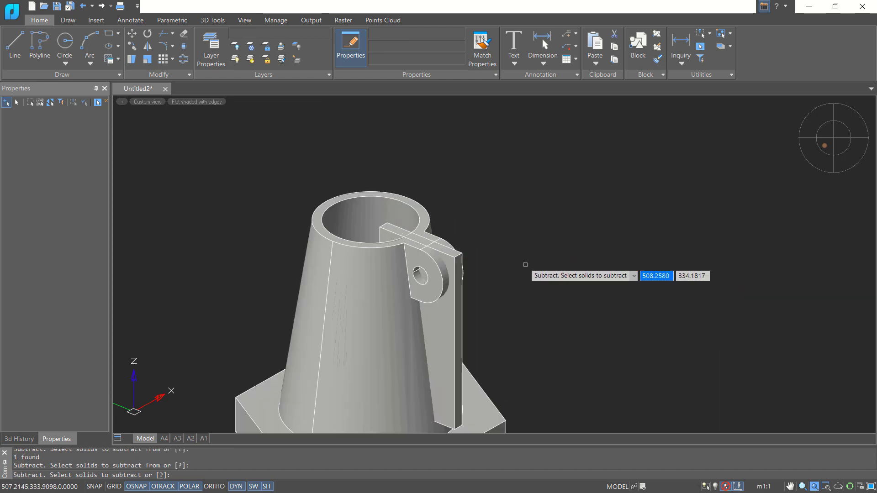
pyautogui.click(455, 323)
pyautogui.press('Return')
pyautogui.keyDown('shift'); pyautogui.moveTo(513, 269); pyautogui.dragTo(547, 267, button='middle'); pyautogui.keyUp('shift')
pyautogui.scroll(-4, 538, 299)
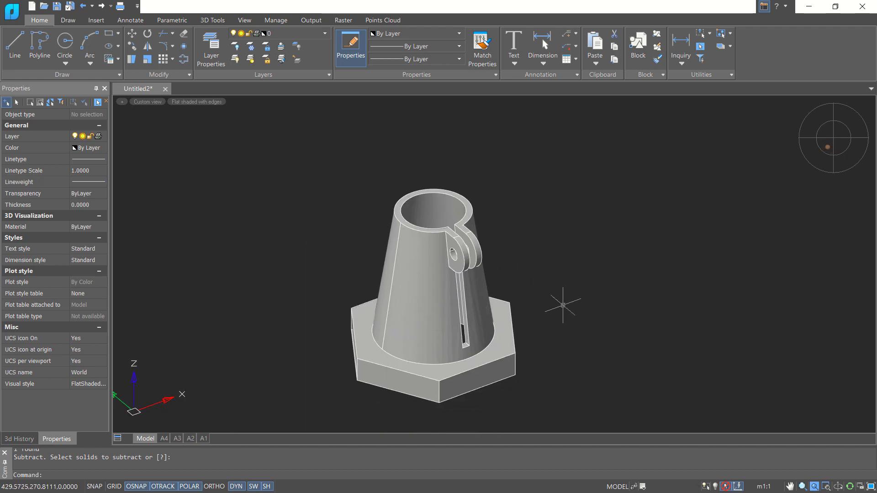
# Fillet the cone-to-hexagon-base joint edge with radius 5 using 3DFILLET
pyautogui.write('dfi')
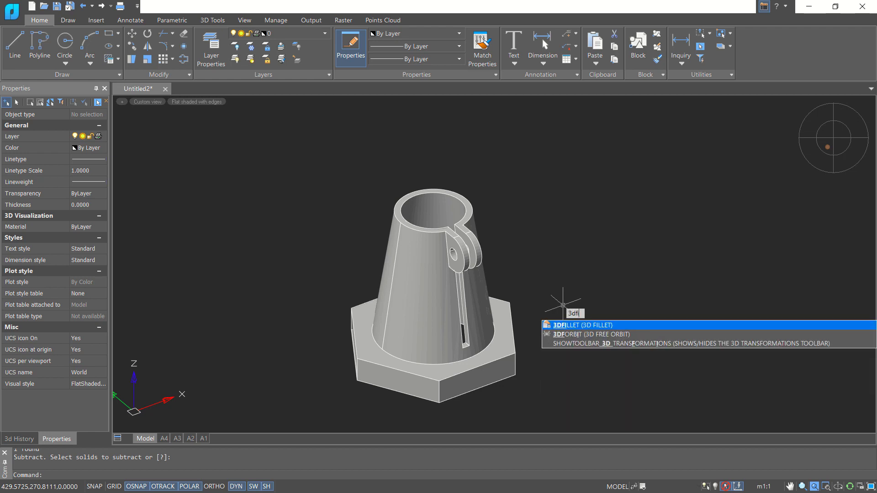
pyautogui.press('Return')
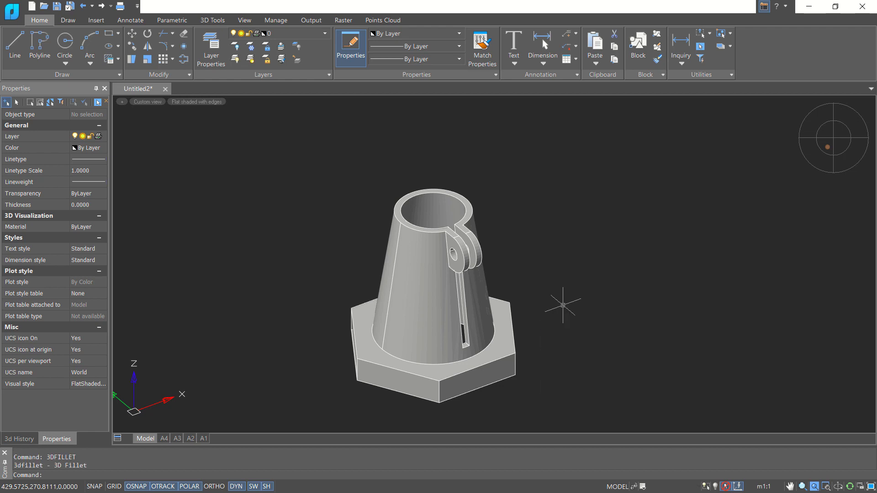
pyautogui.scroll(2, 458, 360)
pyautogui.click(459, 360)
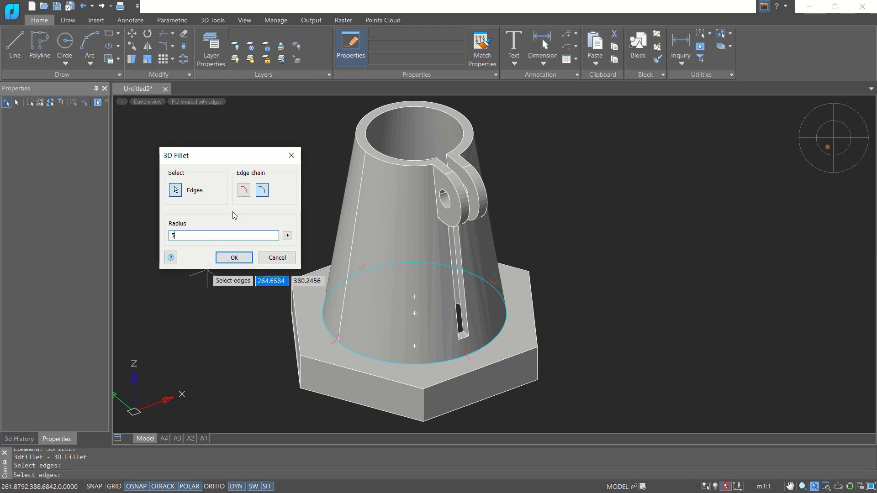
pyautogui.click(238, 257)
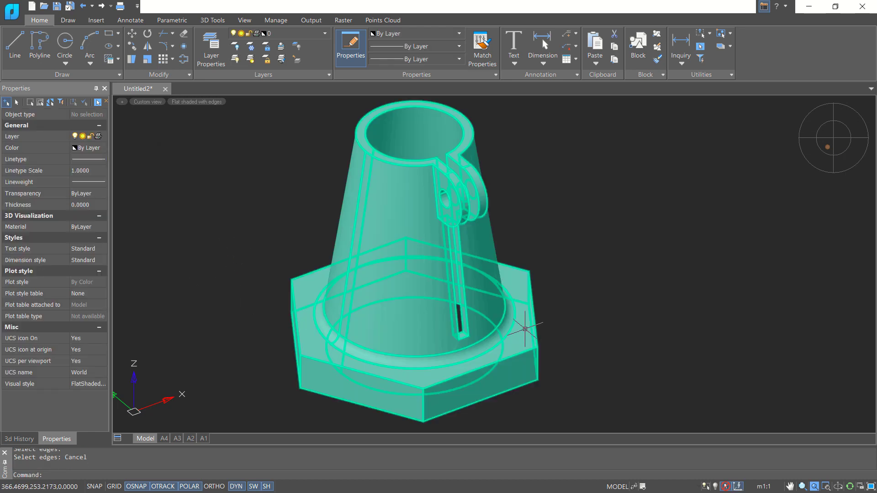
pyautogui.moveTo(583, 319); pyautogui.dragTo(590, 282, button='middle')
pyautogui.press('Return')
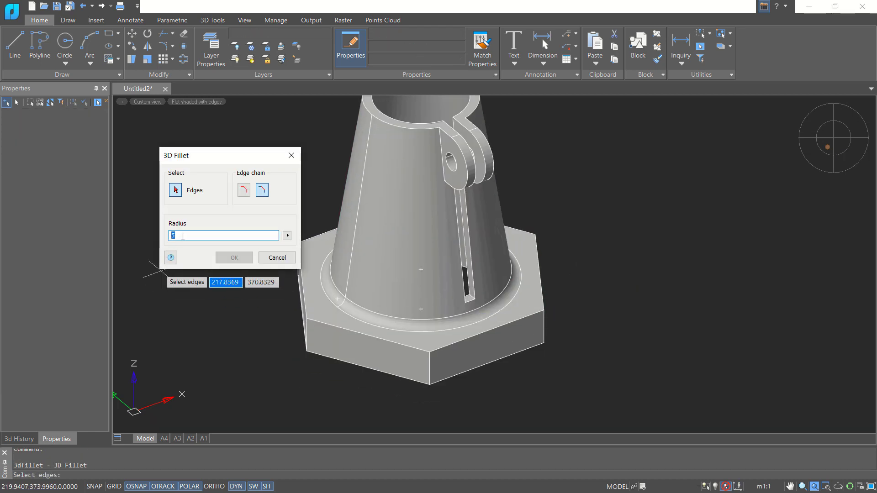
# Select the hexagon base's front, right and bottom edges for a 2-unit fillet
pyautogui.click(388, 341)
pyautogui.click(505, 320)
pyautogui.keyDown('shift'); pyautogui.moveTo(505, 319); pyautogui.dragTo(443, 285, button='middle'); pyautogui.keyUp('shift')
pyautogui.click(522, 319)
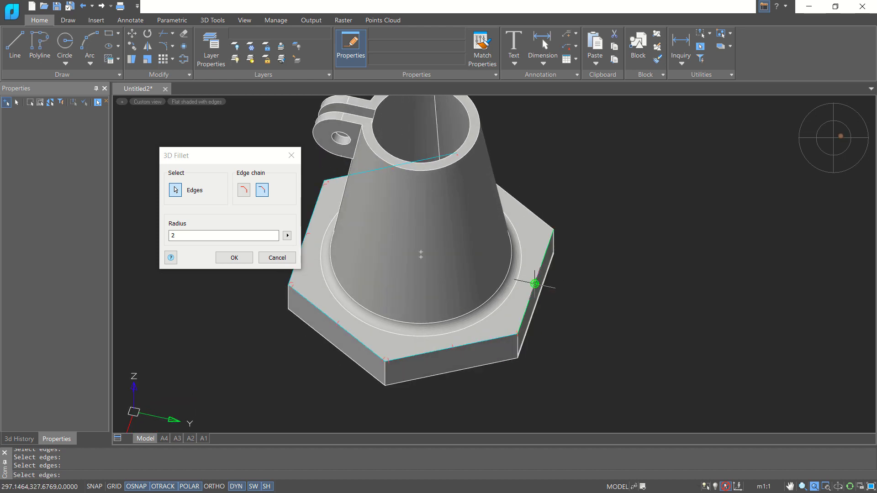
pyautogui.keyDown('shift'); pyautogui.moveTo(597, 294); pyautogui.dragTo(558, 274, button='middle'); pyautogui.keyUp('shift')
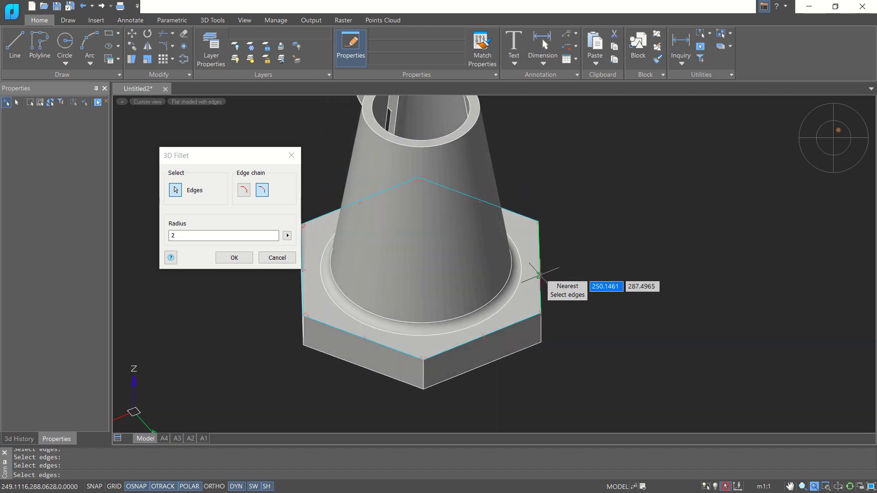
pyautogui.click(538, 275)
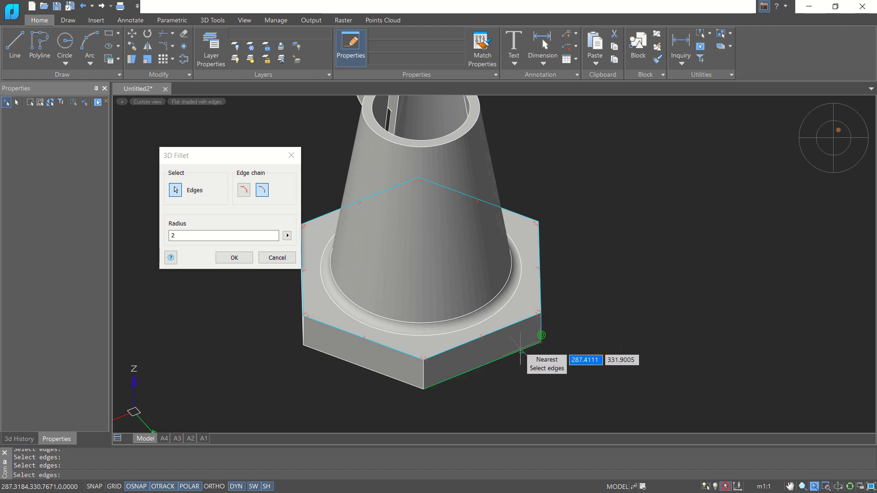
pyautogui.click(520, 349)
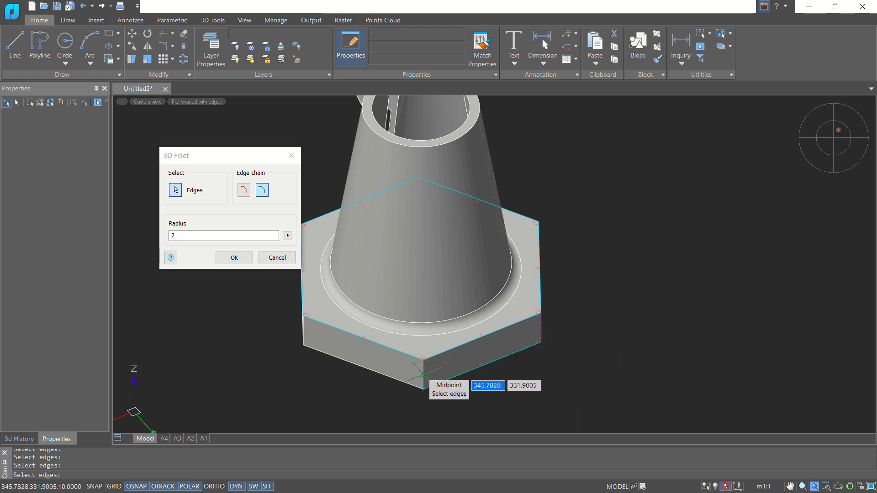
pyautogui.click(394, 381)
# Orbit around the base to reach the remaining edges and apply the 2-unit fillet
pyautogui.keyDown('shift'); pyautogui.moveTo(394, 381); pyautogui.dragTo(451, 354, button='middle'); pyautogui.keyUp('shift')
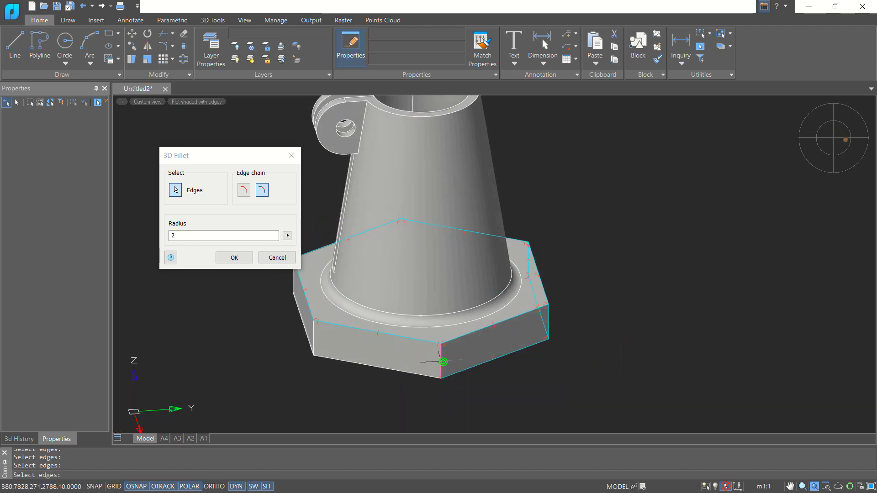
pyautogui.keyDown('shift'); pyautogui.moveTo(354, 375); pyautogui.dragTo(483, 366, button='middle'); pyautogui.keyUp('shift')
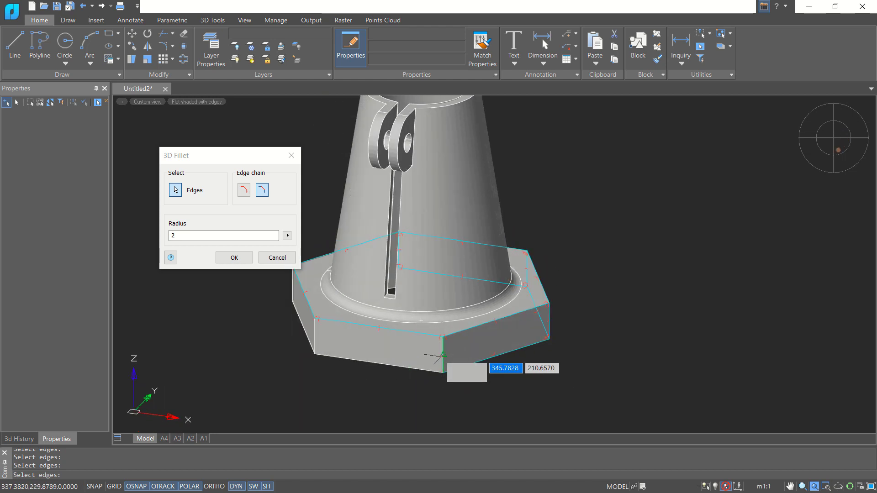
pyautogui.keyDown('shift'); pyautogui.moveTo(398, 367); pyautogui.dragTo(399, 319, button='middle'); pyautogui.keyUp('shift')
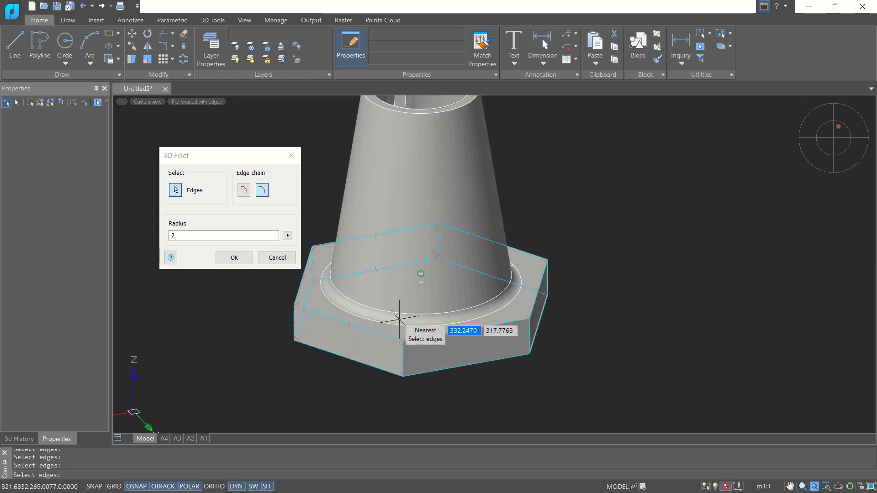
pyautogui.click(242, 262)
pyautogui.keyDown('shift'); pyautogui.moveTo(587, 304); pyautogui.dragTo(417, 270, button='middle'); pyautogui.keyUp('shift')
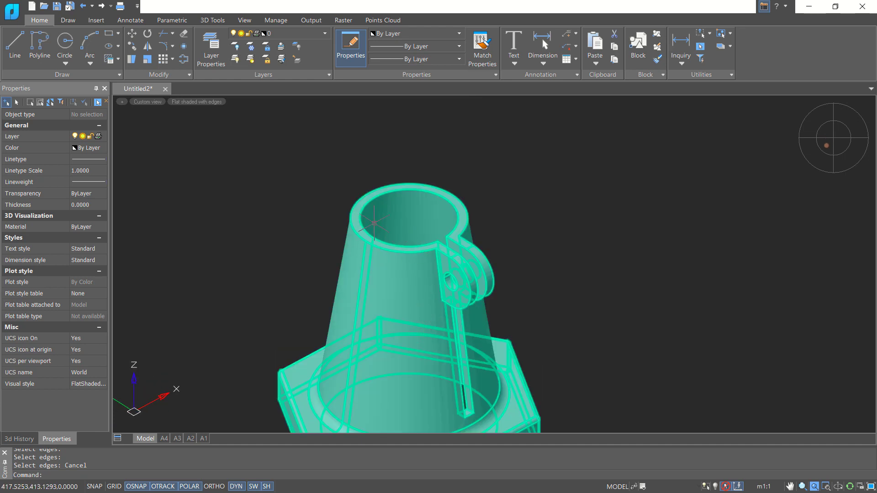
# Start a radius-1 fillet and pick the cone's top rim edges
pyautogui.press('Return')
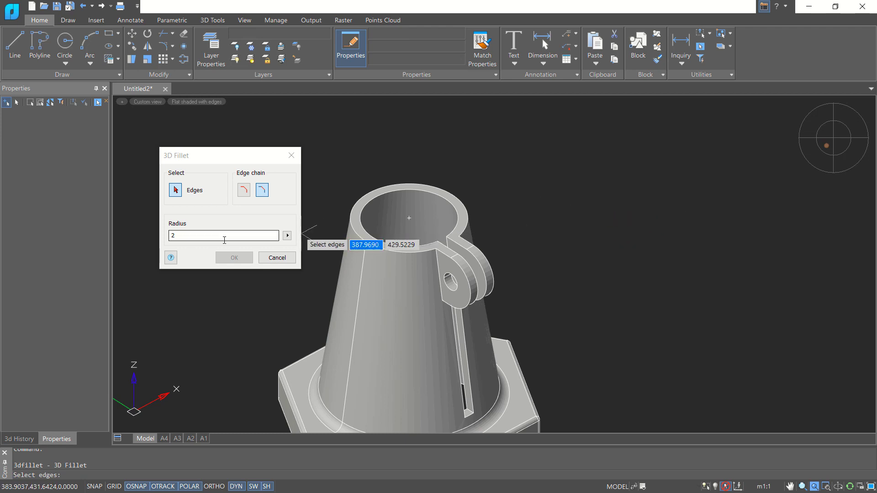
pyautogui.scroll(2, 392, 187)
pyautogui.click(373, 197)
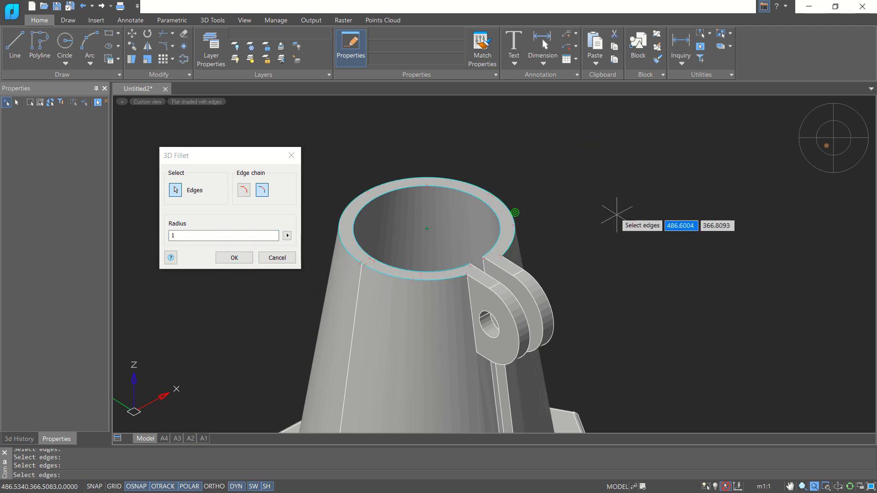
pyautogui.keyDown('shift'); pyautogui.moveTo(606, 229); pyautogui.dragTo(734, 254, button='middle'); pyautogui.keyUp('shift')
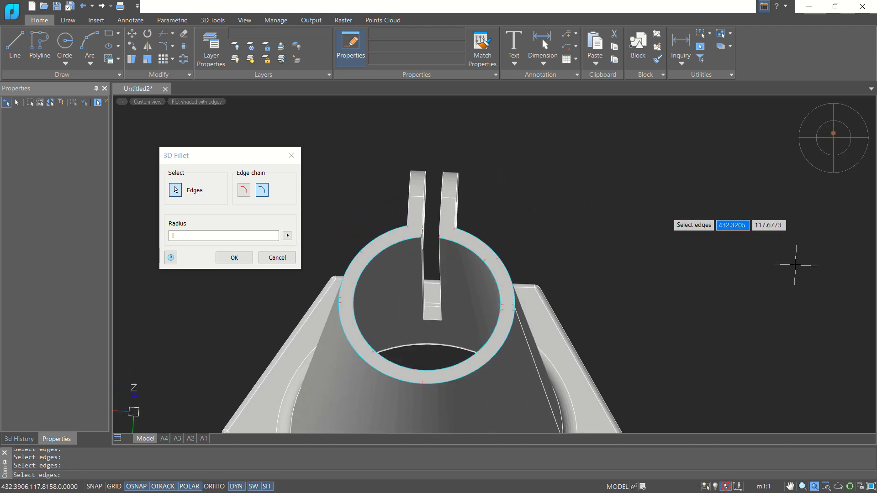
pyautogui.keyDown('shift'); pyautogui.moveTo(499, 270); pyautogui.dragTo(426, 276, button='middle'); pyautogui.keyUp('shift')
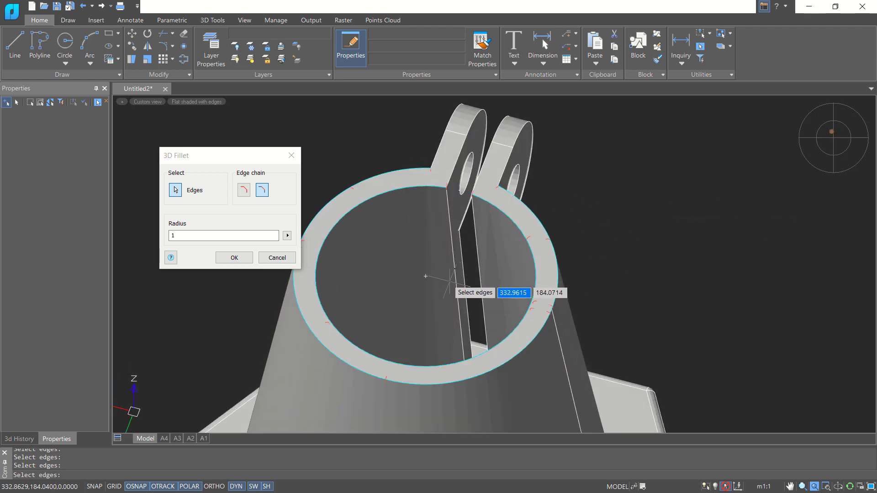
pyautogui.click(454, 284)
# Add the lug edges, including the lug's bottom edge, to the radius-1 fillet set
pyautogui.click(478, 283)
pyautogui.keyDown('shift'); pyautogui.moveTo(478, 283); pyautogui.dragTo(576, 286, button='middle'); pyautogui.keyUp('shift')
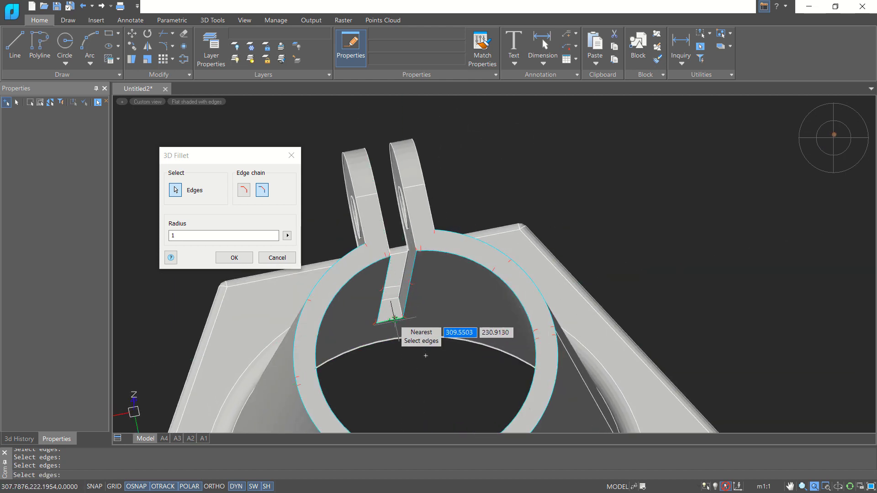
pyautogui.scroll(5, 390, 322)
pyautogui.click(397, 314)
pyautogui.scroll(-5, 402, 319)
pyautogui.scroll(6, 578, 311)
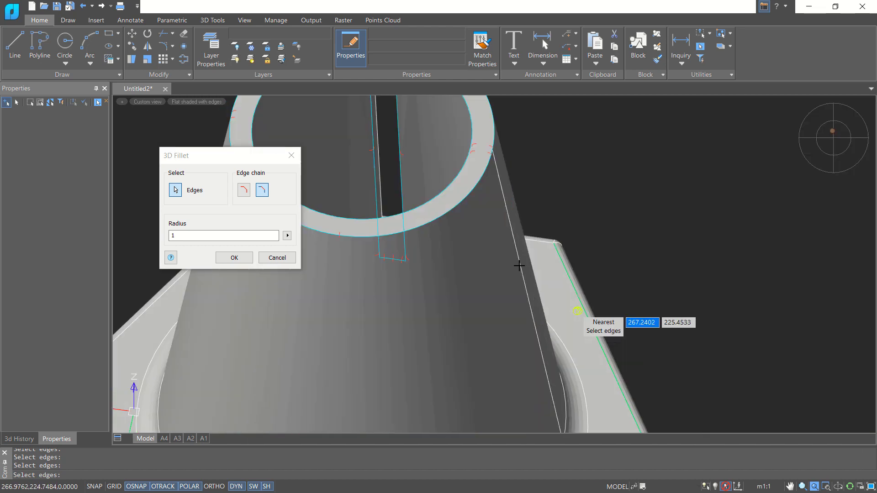
pyautogui.scroll(-6, 578, 311)
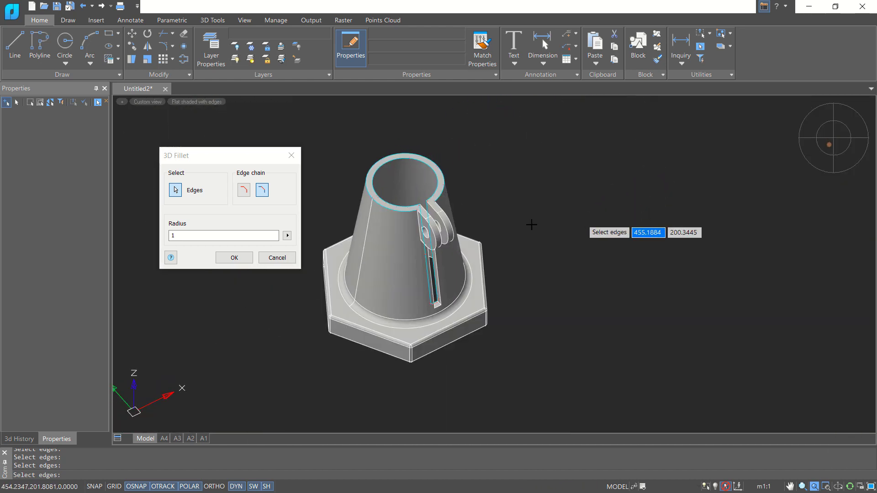
pyautogui.scroll(5, 442, 201)
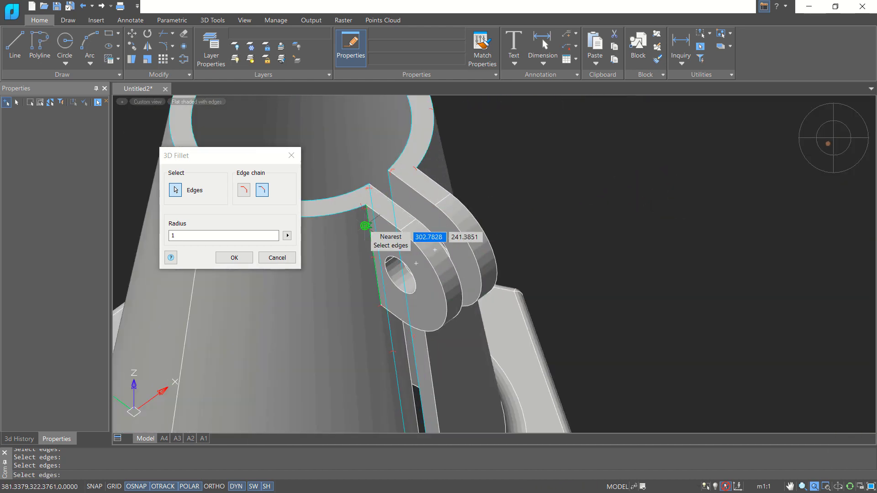
# Add the lug's left vertical edge to the fillet set, then reorient so the lugs stand upright
pyautogui.click(365, 225)
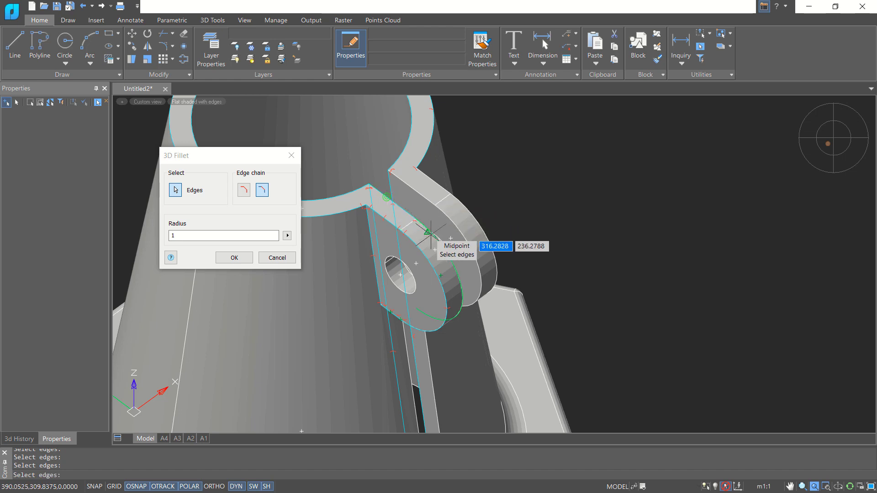
pyautogui.moveTo(451, 238)
pyautogui.keyDown('shift'); pyautogui.mouseDown(button='middle')
pyautogui.moveTo(563, 243)
pyautogui.moveTo(436, 238)
pyautogui.mouseUp(button='middle'); pyautogui.keyUp('shift')
pyautogui.scroll(-3, 435, 237)
pyautogui.scroll(8, 450, 246)
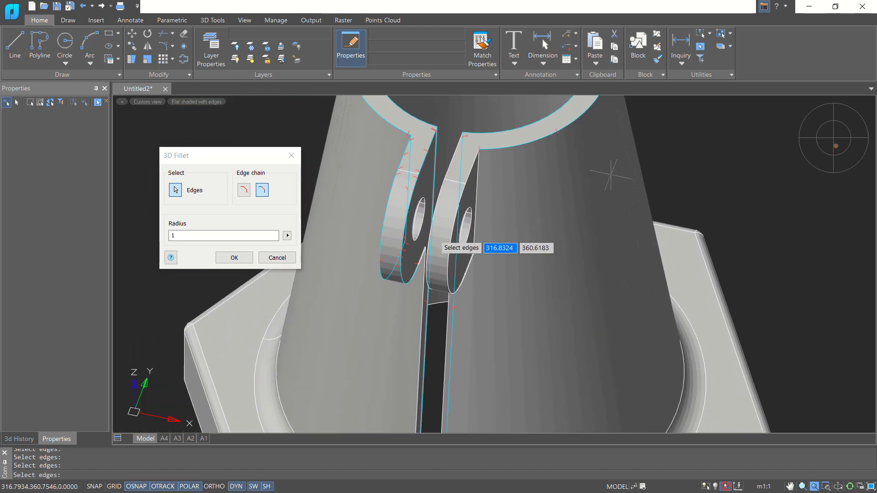
pyautogui.keyDown('shift'); pyautogui.moveTo(467, 241); pyautogui.dragTo(547, 255, button='middle'); pyautogui.keyUp('shift')
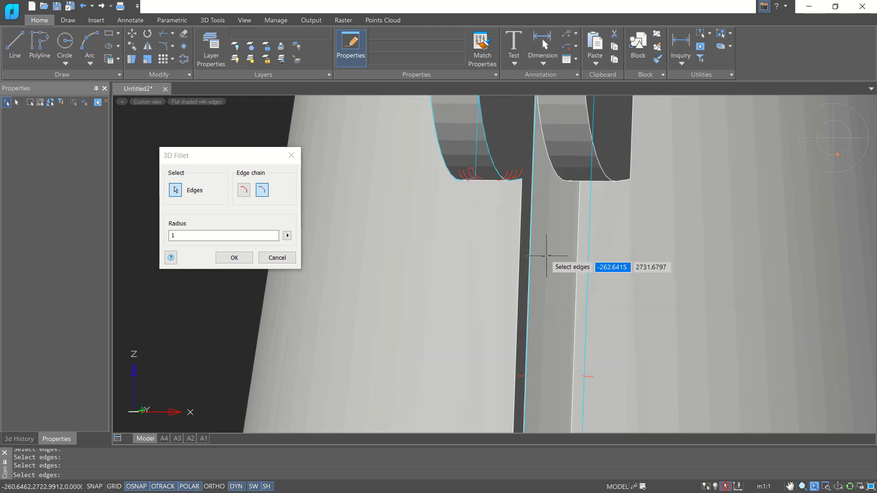
pyautogui.scroll(-3, 546, 256)
pyautogui.scroll(-4, 570, 284)
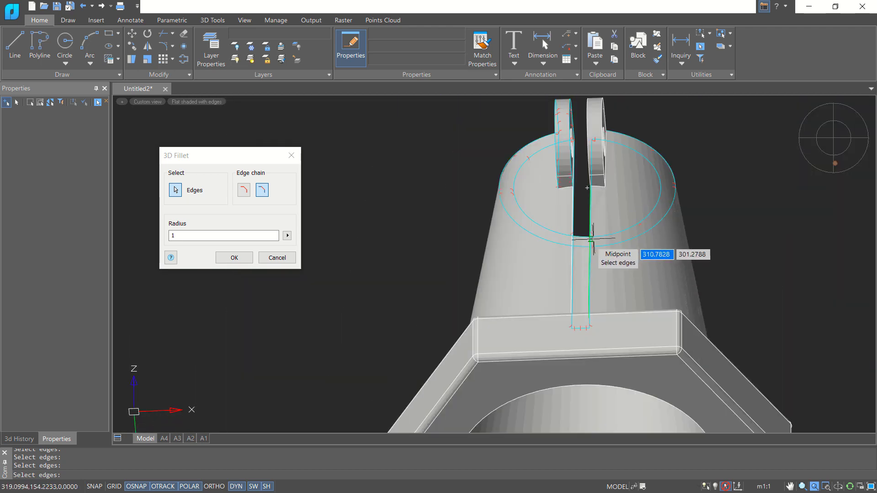
pyautogui.scroll(4, 591, 239)
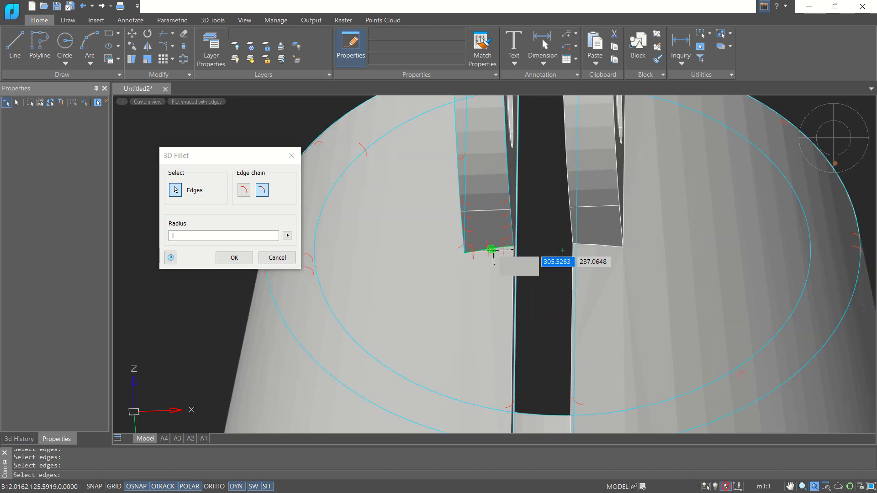
pyautogui.scroll(-4, 551, 276)
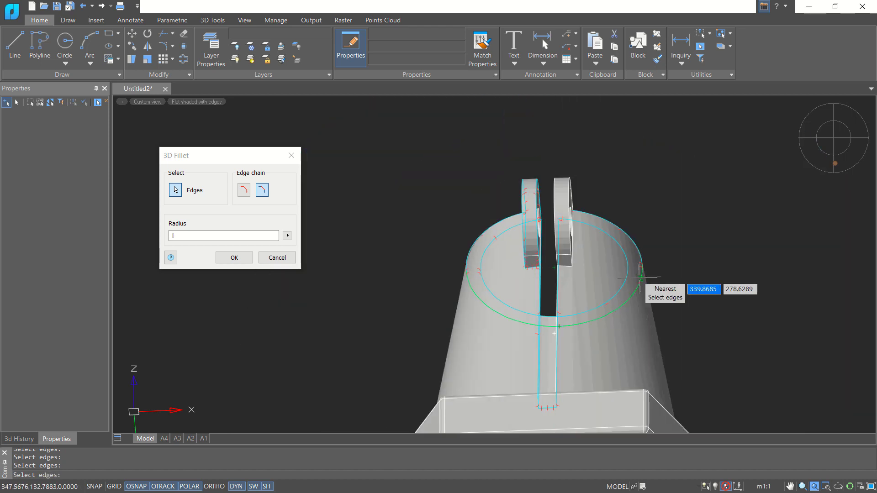
# Add the lug's top edge to the fillet set
pyautogui.keyDown('shift'); pyautogui.moveTo(635, 281); pyautogui.dragTo(601, 377, button='middle'); pyautogui.keyUp('shift')
pyautogui.scroll(3, 557, 322)
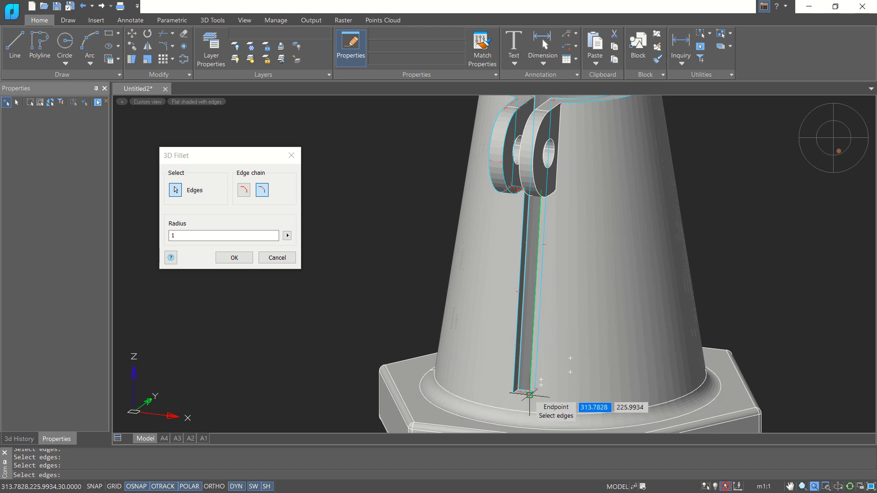
pyautogui.scroll(3, 526, 386)
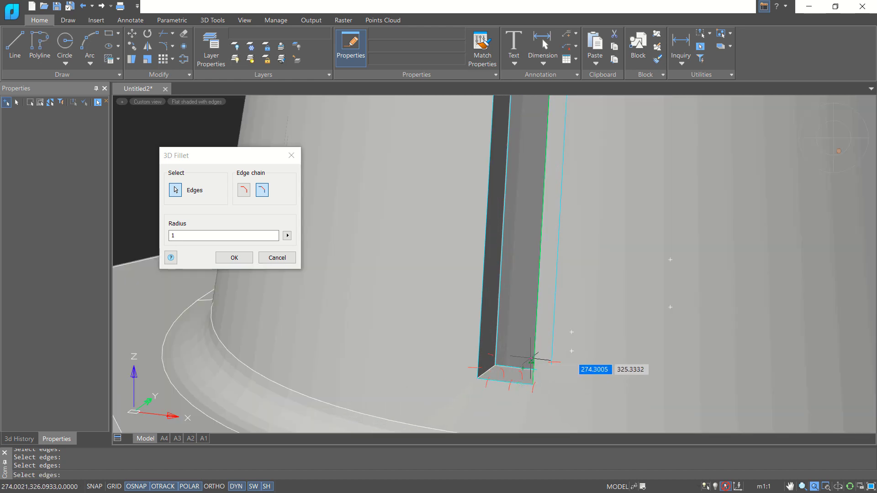
pyautogui.scroll(-5, 534, 354)
pyautogui.keyDown('shift'); pyautogui.moveTo(568, 309); pyautogui.dragTo(597, 372, button='middle'); pyautogui.keyUp('shift')
pyautogui.scroll(3, 565, 203)
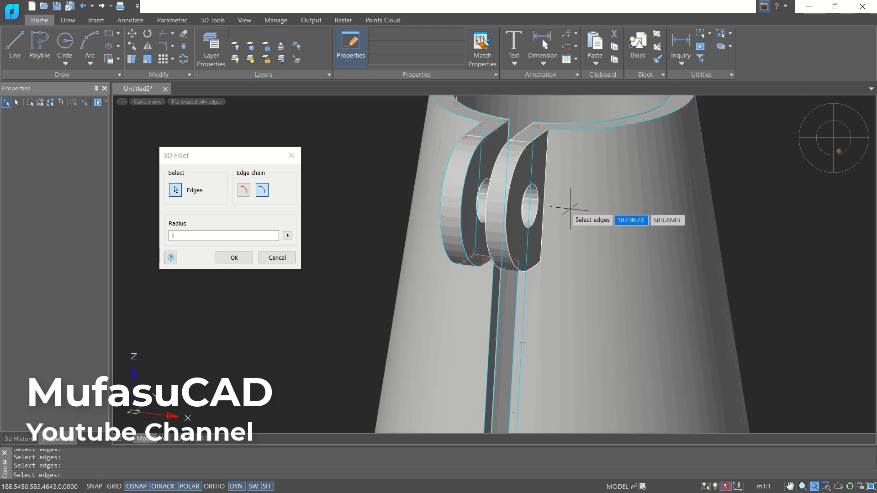
pyautogui.scroll(2, 603, 233)
pyautogui.scroll(-3, 548, 219)
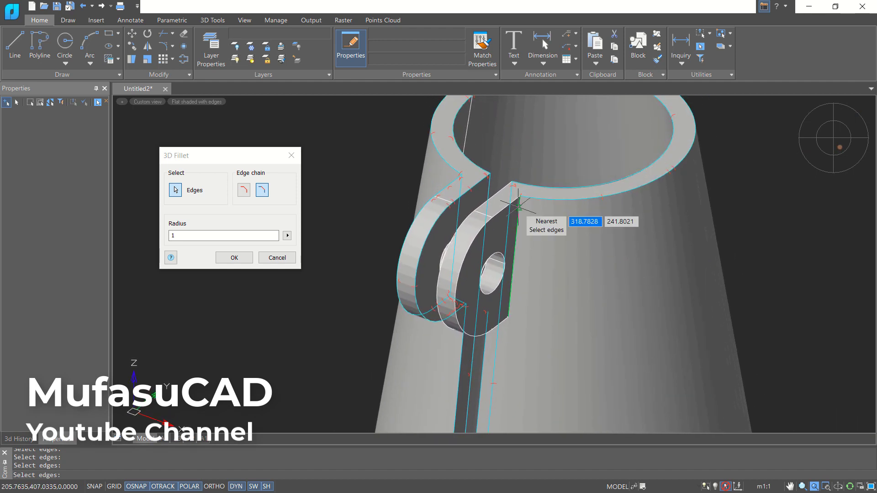
pyautogui.scroll(5, 514, 208)
pyautogui.click(512, 200)
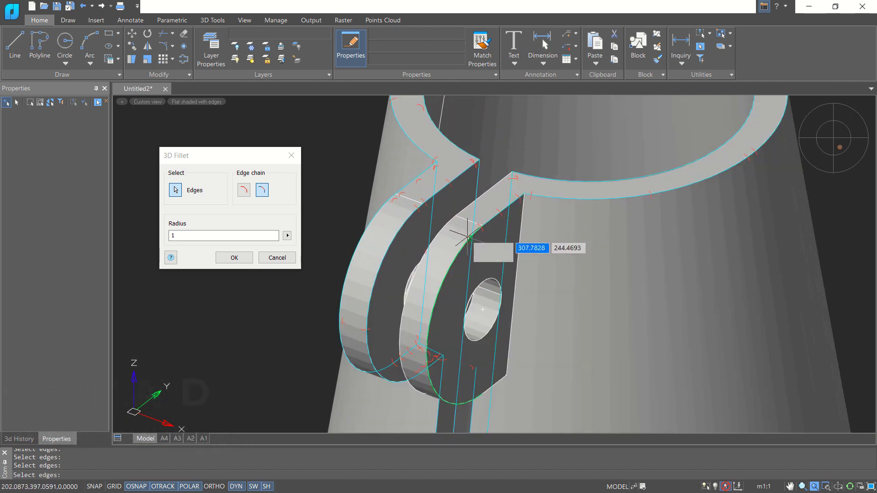
# Add the lug's lower curved edge and the lug-to-rim junction edge to the fillet set
pyautogui.scroll(-3, 525, 366)
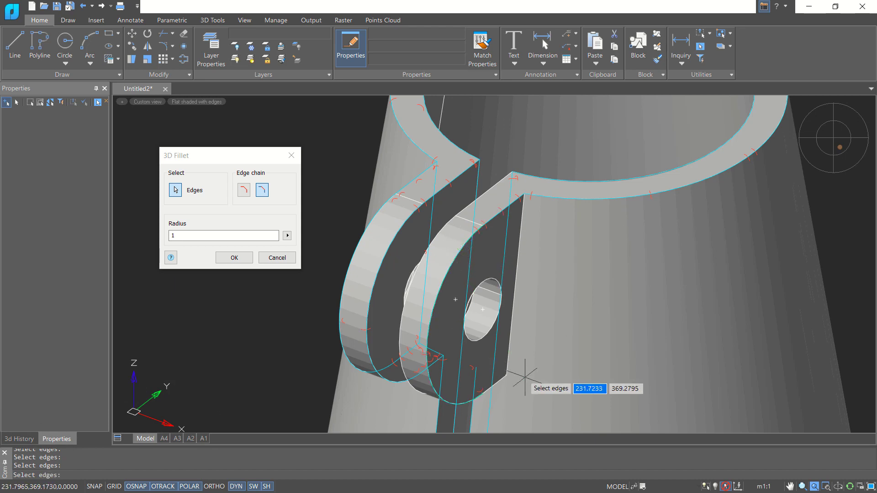
pyautogui.scroll(4, 499, 397)
pyautogui.click(497, 377)
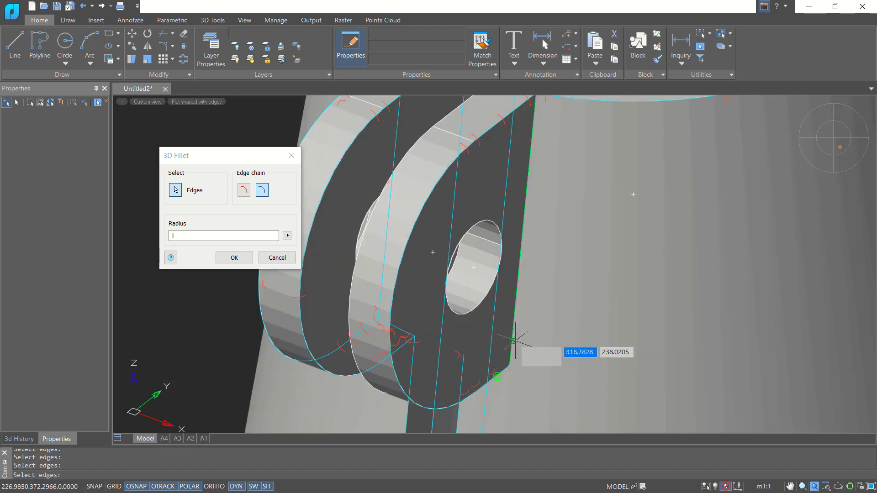
pyautogui.scroll(-3, 507, 310)
pyautogui.keyDown('shift'); pyautogui.moveTo(499, 303); pyautogui.dragTo(550, 286, button='middle'); pyautogui.keyUp('shift')
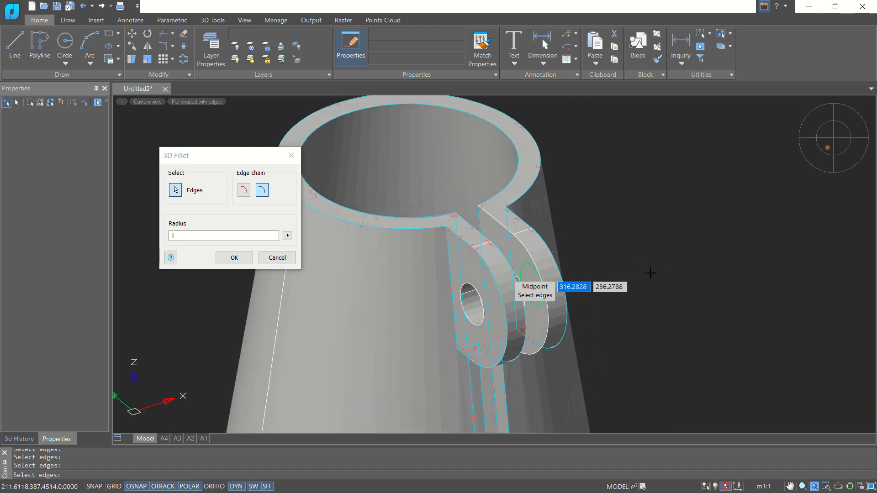
pyautogui.click(495, 223)
# Apply the radius-1 fillet to all picked cone, lug and slot edges
pyautogui.keyDown('shift'); pyautogui.moveTo(586, 273); pyautogui.dragTo(646, 215, button='middle'); pyautogui.keyUp('shift')
pyautogui.scroll(5, 512, 234)
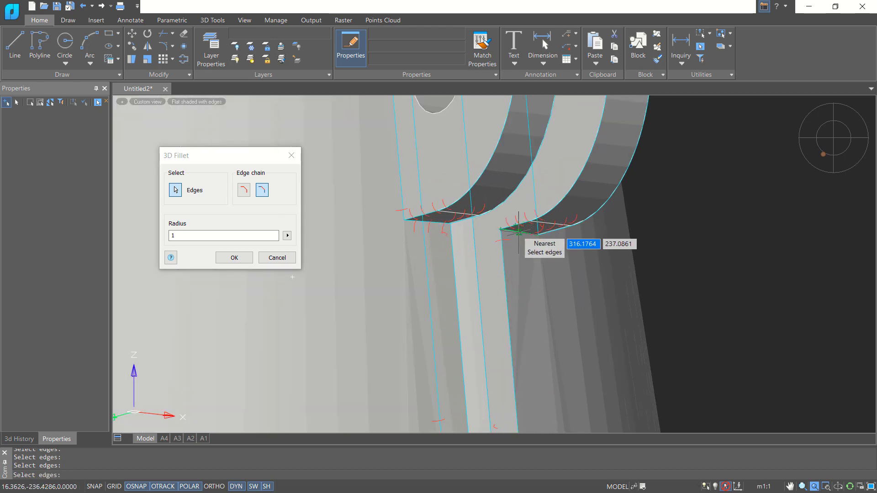
pyautogui.scroll(-5, 519, 233)
pyautogui.keyDown('shift'); pyautogui.moveTo(521, 237); pyautogui.dragTo(526, 368, button='middle'); pyautogui.keyUp('shift')
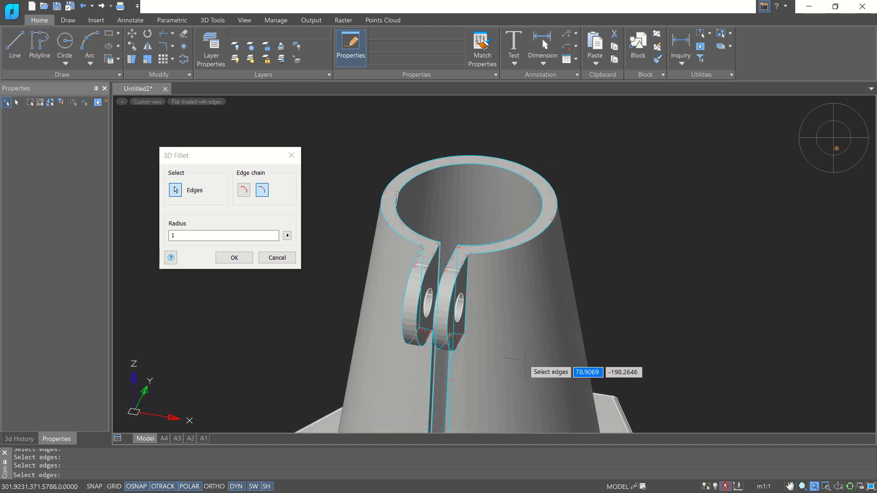
pyautogui.click(233, 258)
# End the repeated Select edges prompt and zoom out to inspect the finished filleted part
pyautogui.press('Escape')
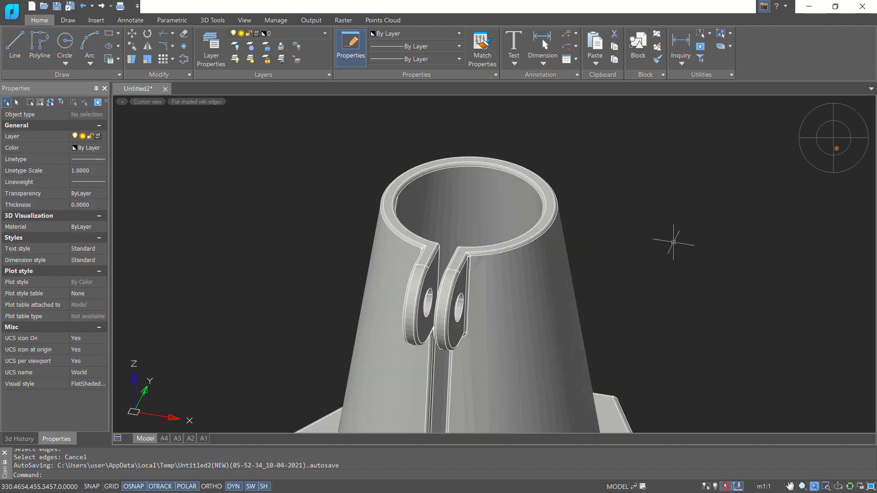
pyautogui.scroll(-5, 646, 242)
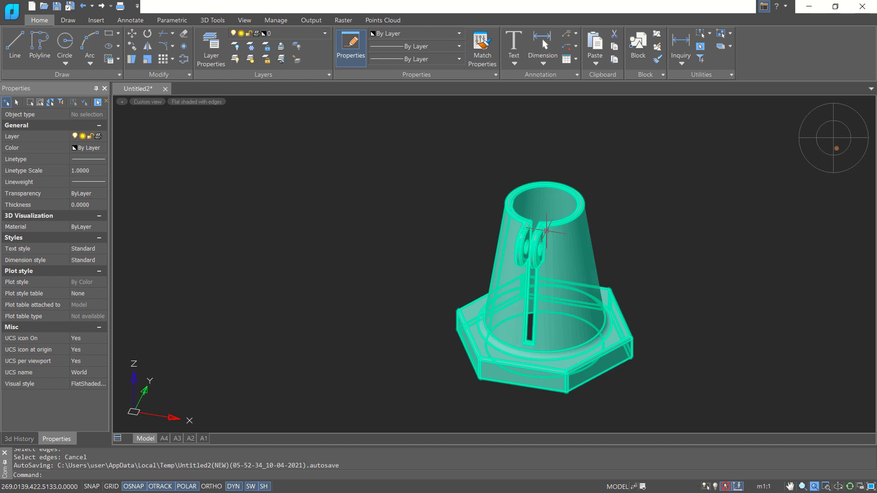
pyautogui.keyDown('shift'); pyautogui.moveTo(565, 214); pyautogui.dragTo(580, 255, button='middle'); pyautogui.keyUp('shift')
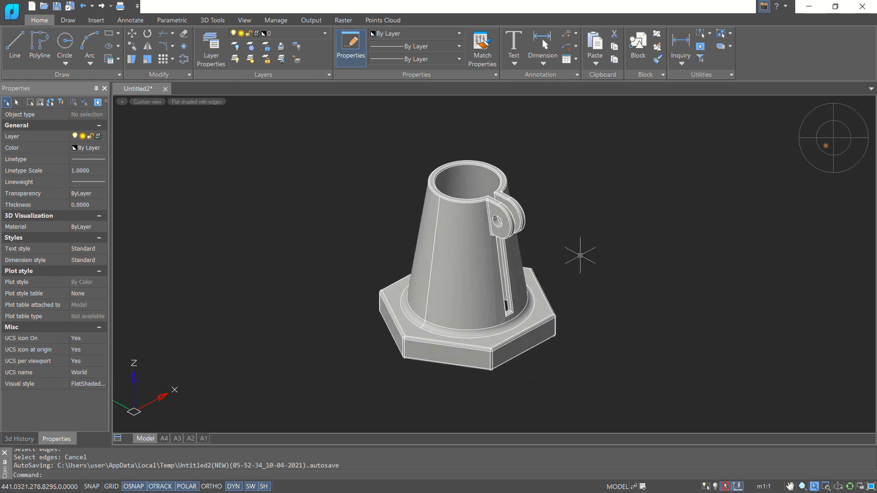